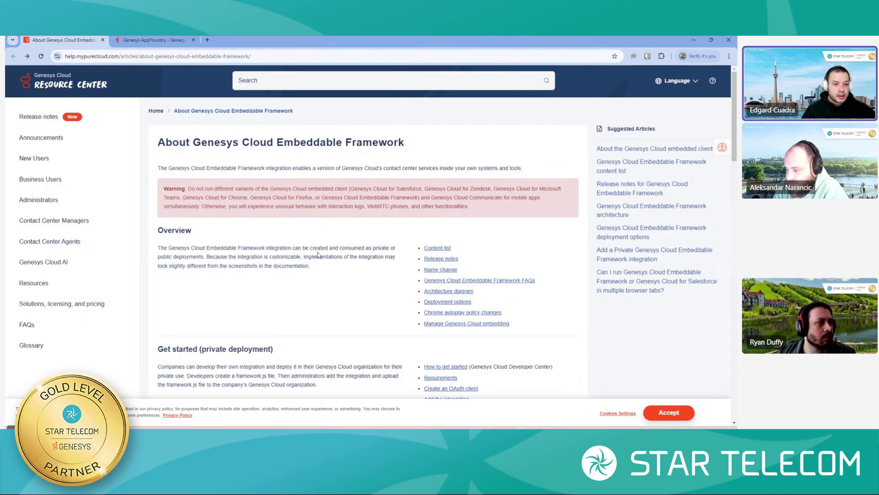
pyautogui.scroll(-1, 385, 270)
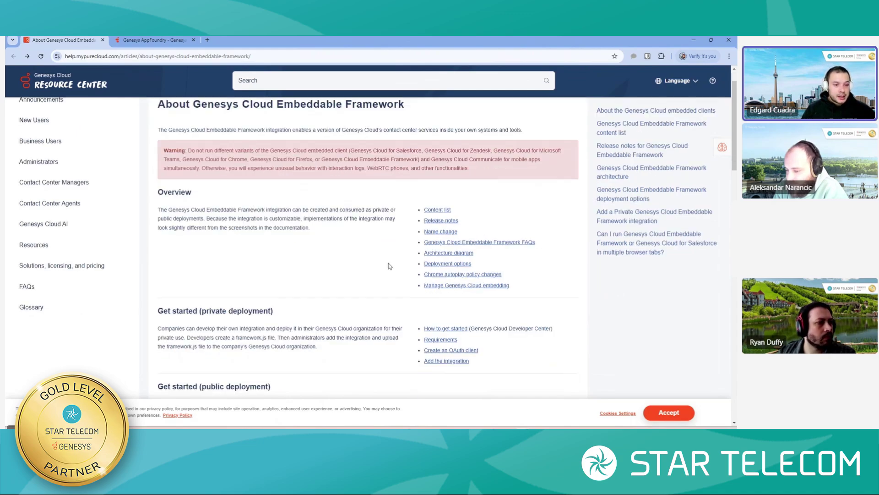
pyautogui.click(449, 222)
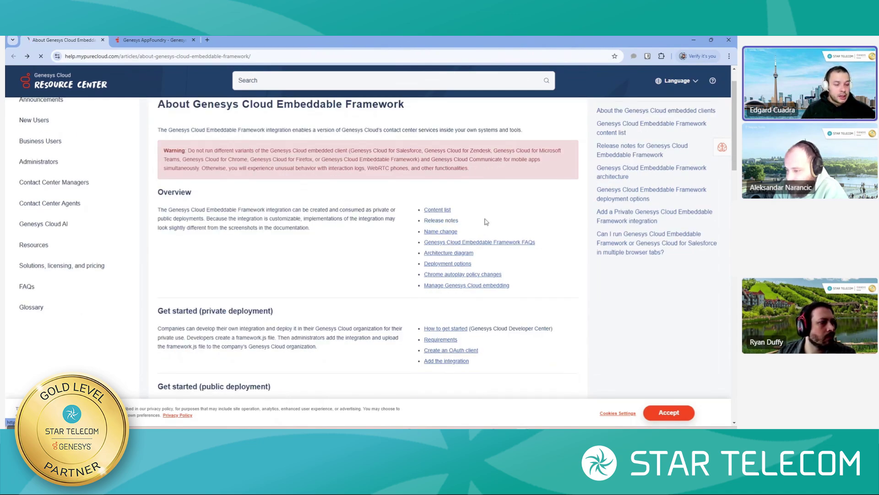
pyautogui.scroll(-2, 440, 267)
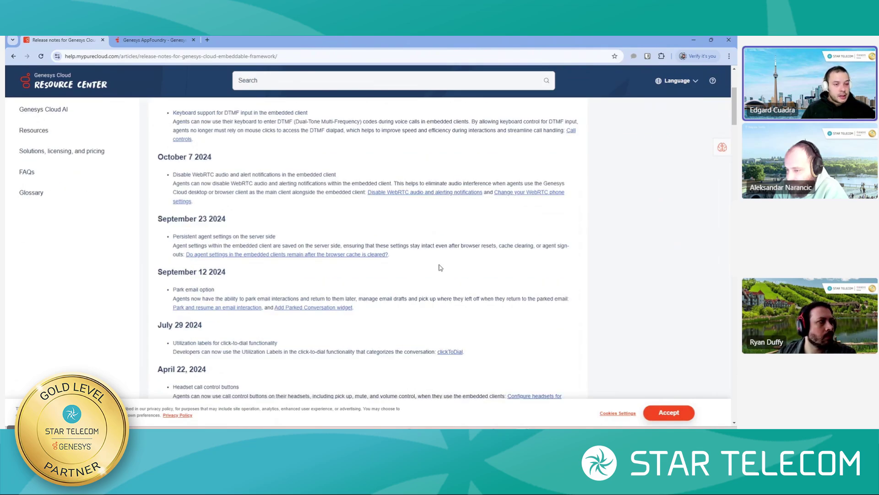
pyautogui.scroll(4, 452, 263)
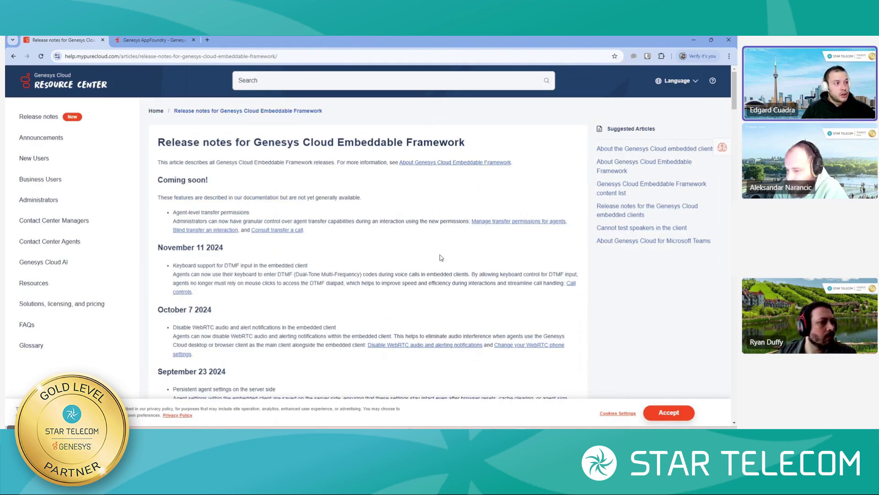
pyautogui.click(14, 56)
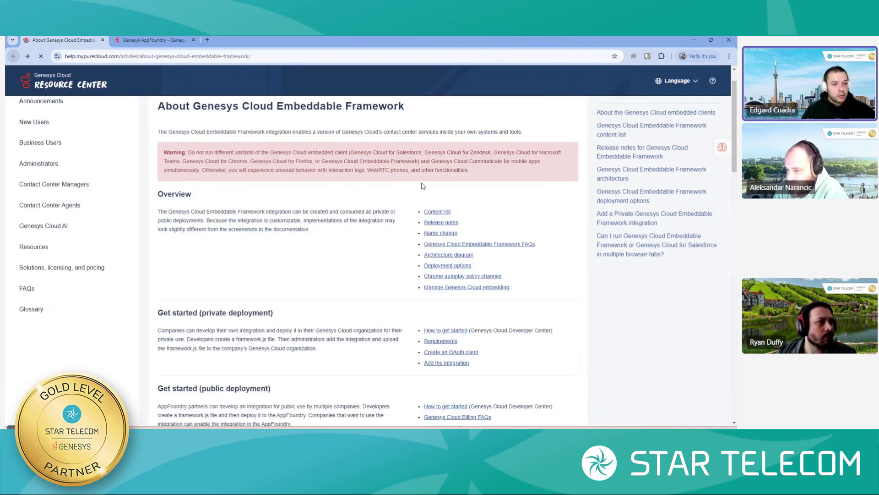
pyautogui.scroll(-6, 391, 248)
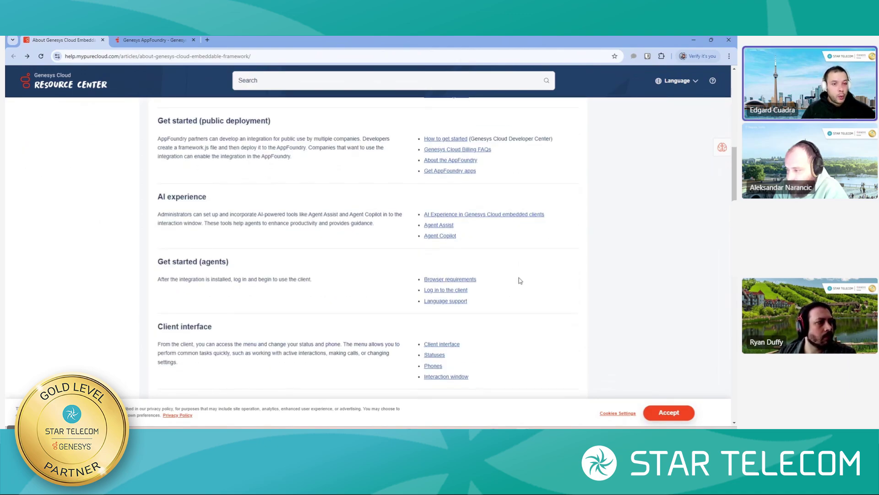
pyautogui.scroll(-4, 505, 288)
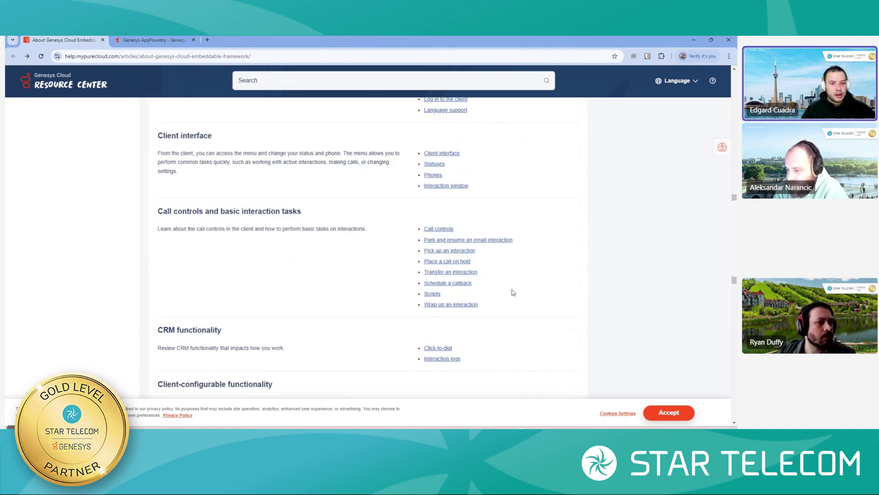
pyautogui.scroll(-2, 514, 292)
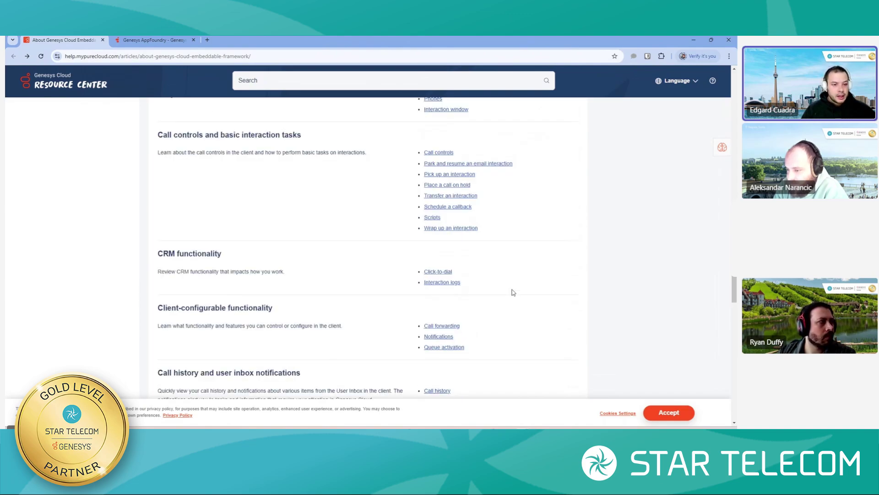
pyautogui.scroll(-7, 513, 292)
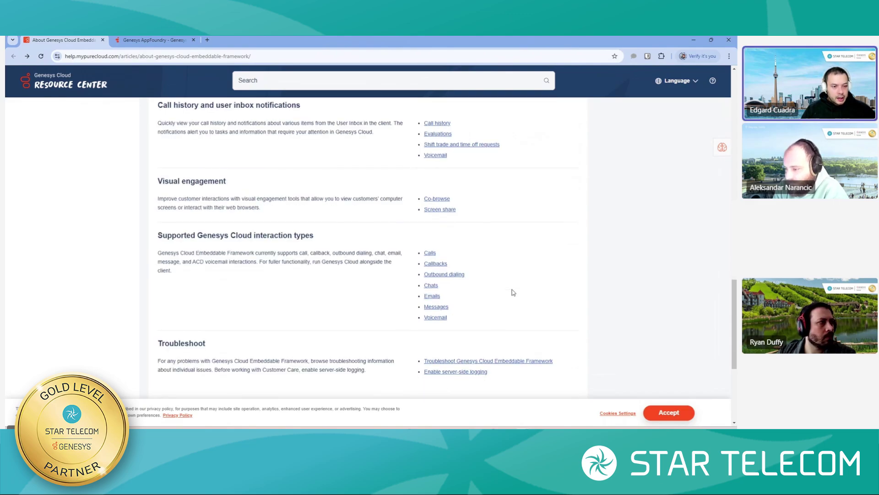
pyautogui.scroll(1, 516, 252)
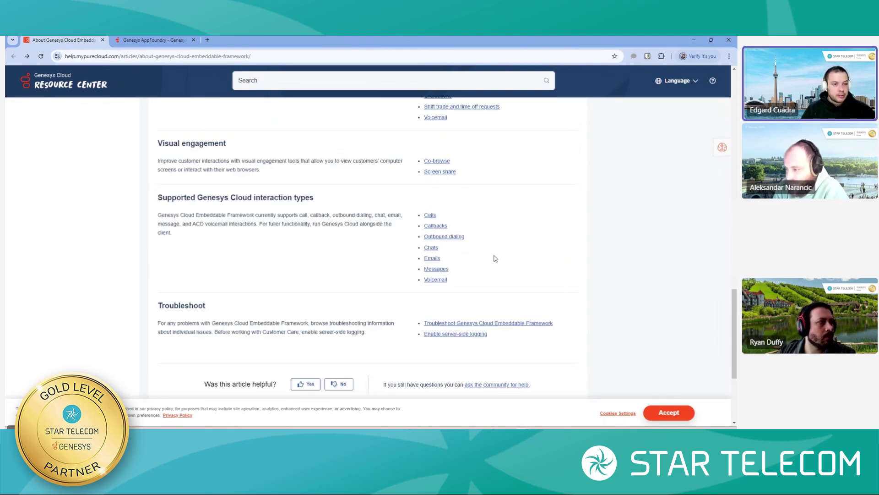
pyautogui.scroll(15, 497, 259)
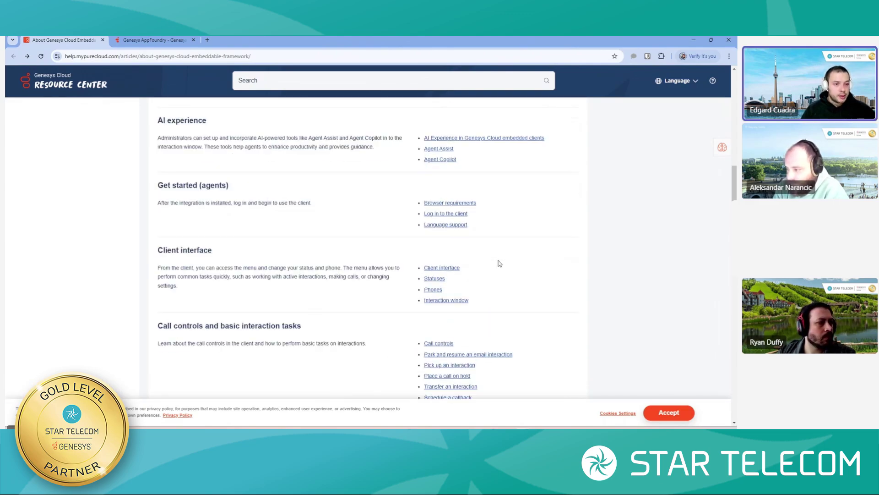
pyautogui.scroll(6, 511, 259)
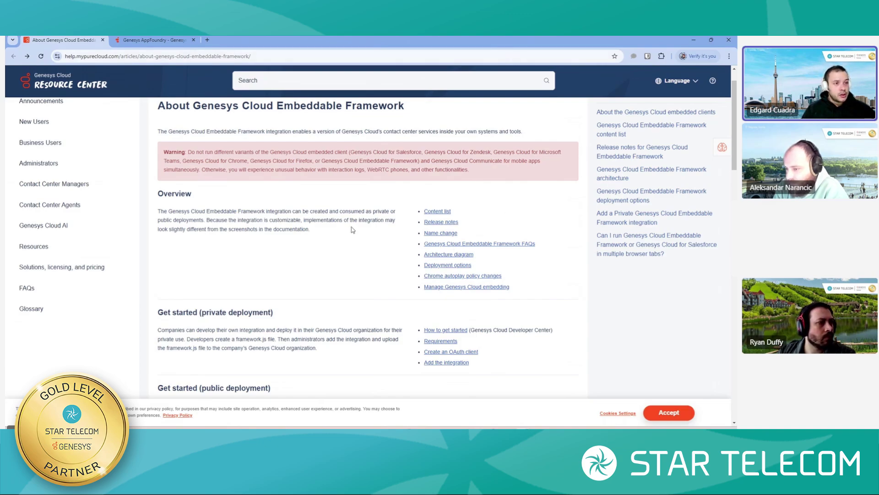
pyautogui.scroll(1, 351, 226)
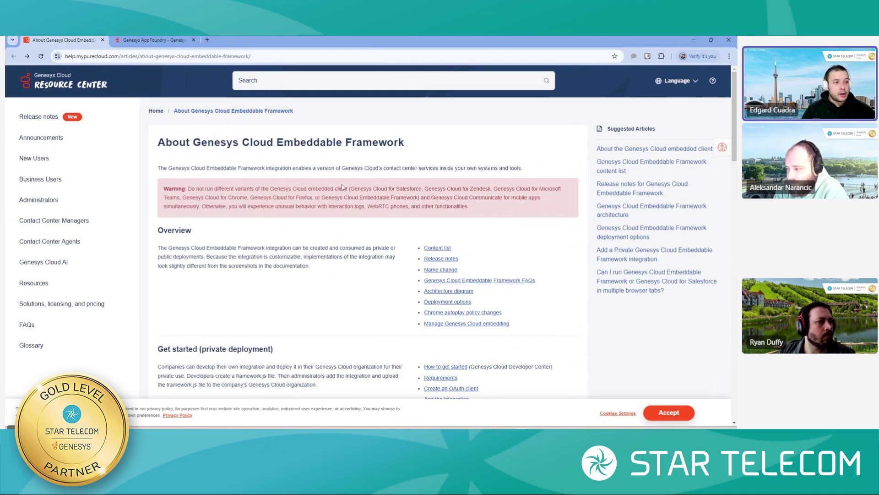
# Step: Scroll through the Dynamics 365 Connector's use cases, then shrink the AppFoundry window to reveal Dynamics 365
pyautogui.click(177, 40)
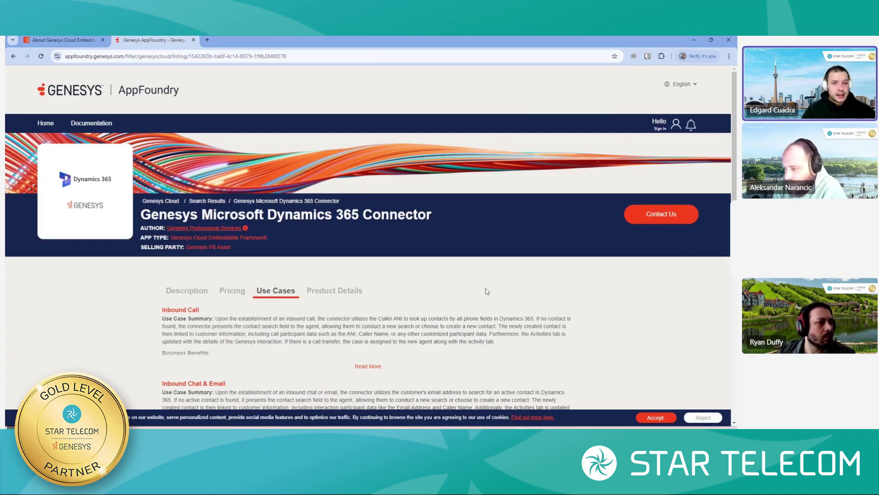
pyautogui.scroll(-2, 487, 294)
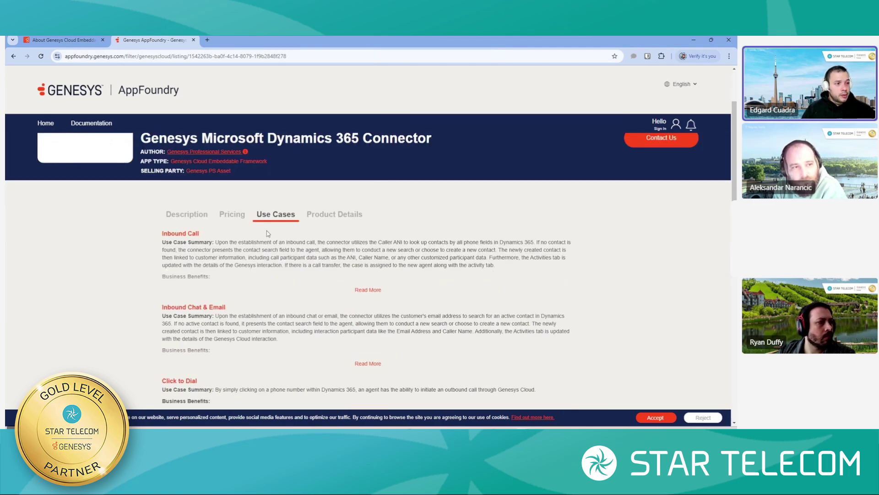
pyautogui.scroll(1, 285, 253)
pyautogui.scroll(1, 285, 253)
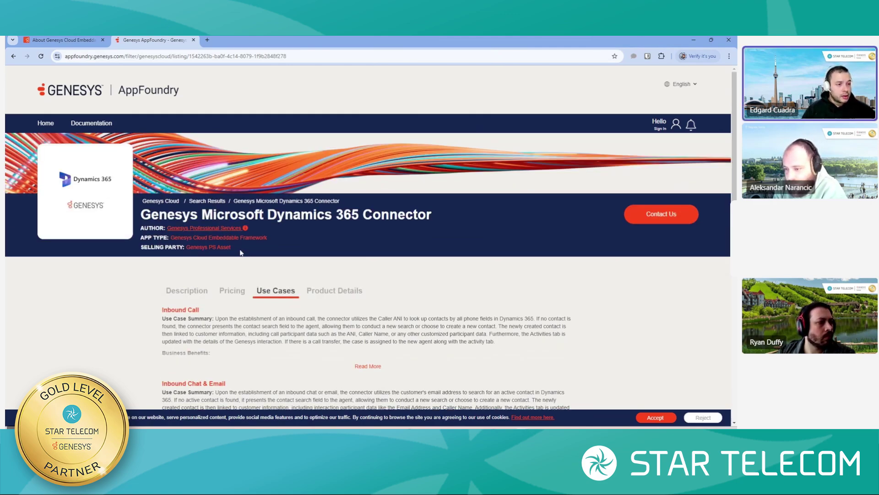
pyautogui.scroll(-1, 446, 283)
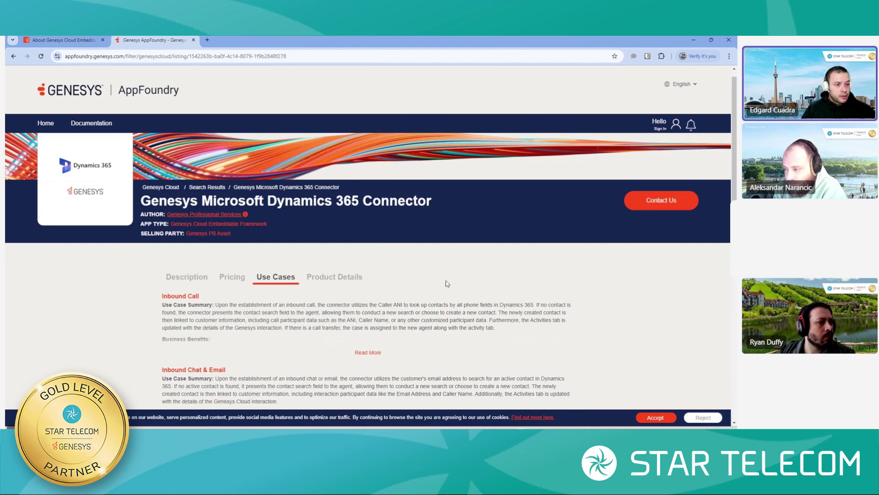
pyautogui.scroll(-2, 237, 267)
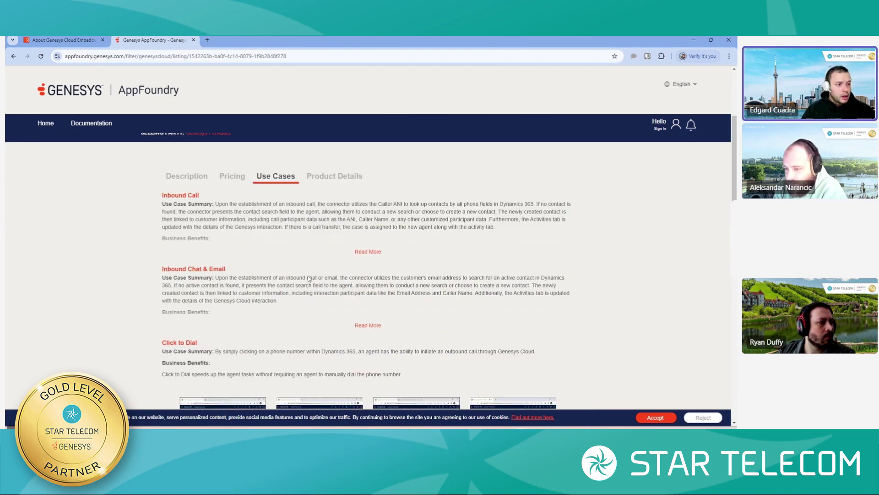
pyautogui.scroll(-1, 309, 278)
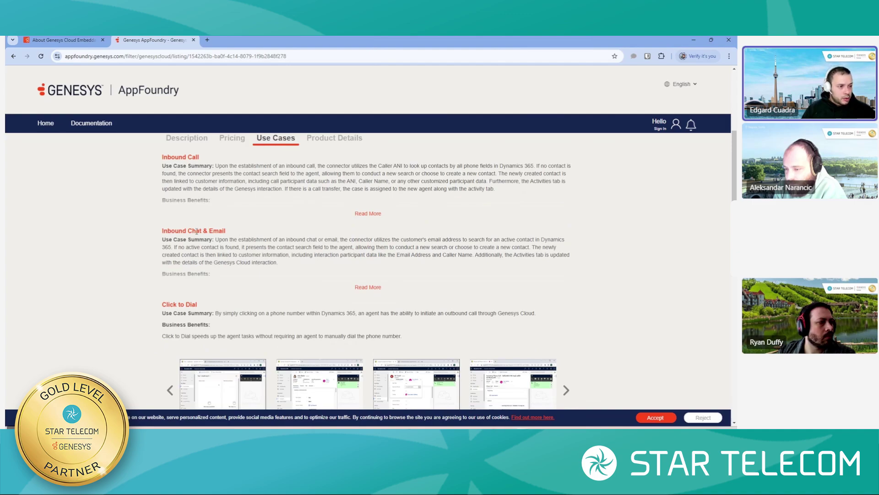
pyautogui.scroll(-2, 283, 298)
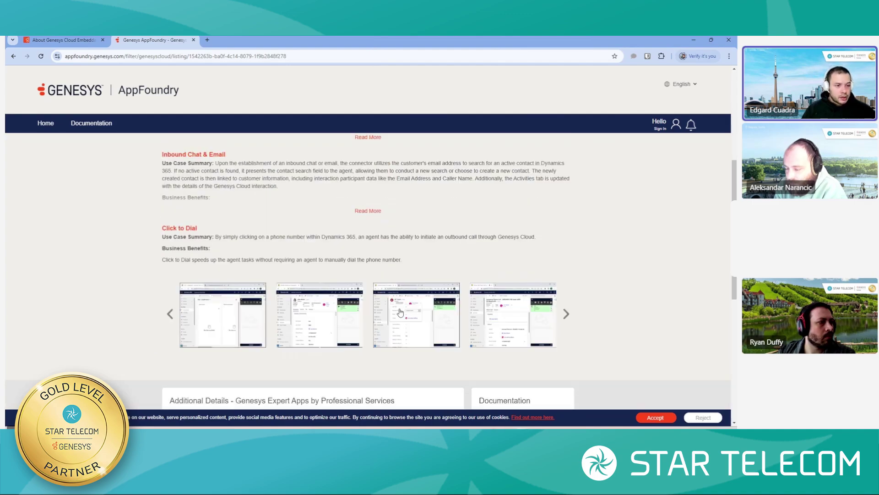
pyautogui.scroll(1, 417, 187)
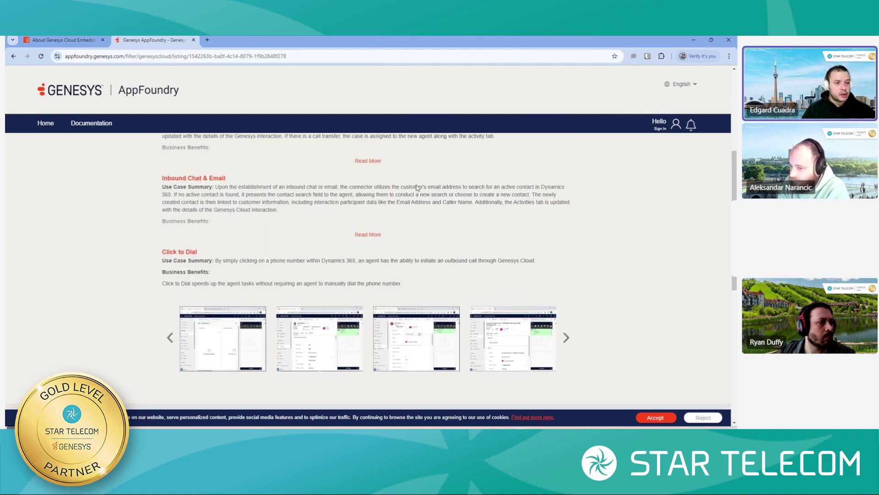
pyautogui.scroll(5, 418, 188)
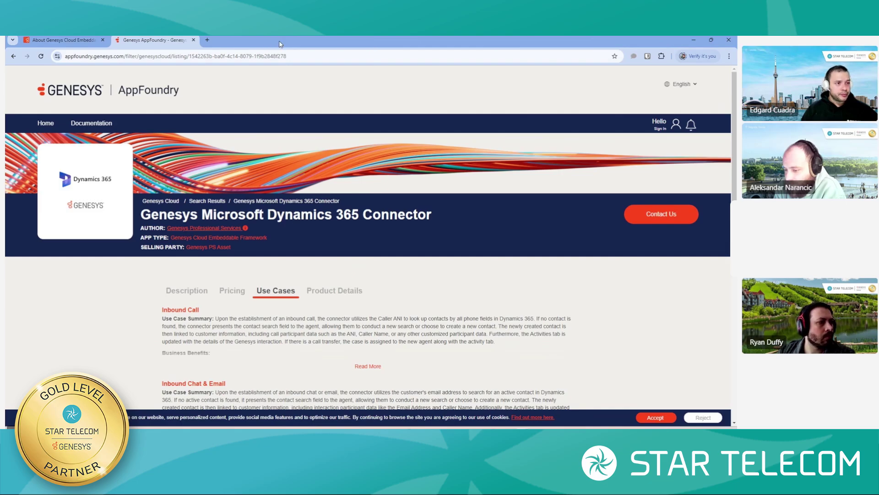
pyautogui.moveTo(281, 44); pyautogui.dragTo(284, 193)
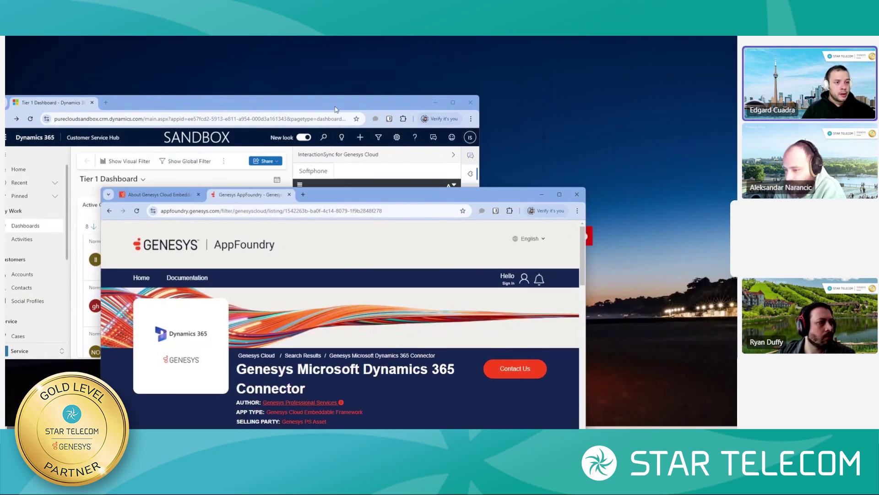
# Step: Maximize the Dynamics 365 Tier 1 Dashboard and open the InteractionSync softphone's tool menu
pyautogui.click(340, 106)
pyautogui.doubleClick(340, 107)
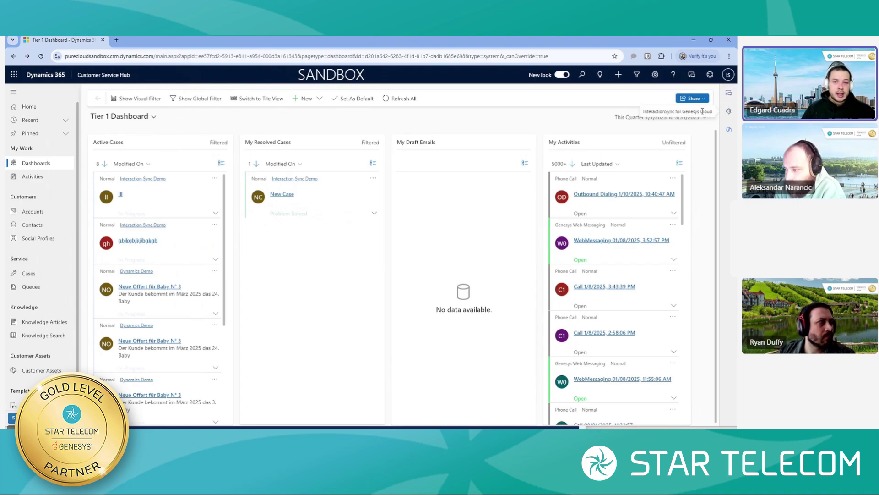
pyautogui.click(730, 113)
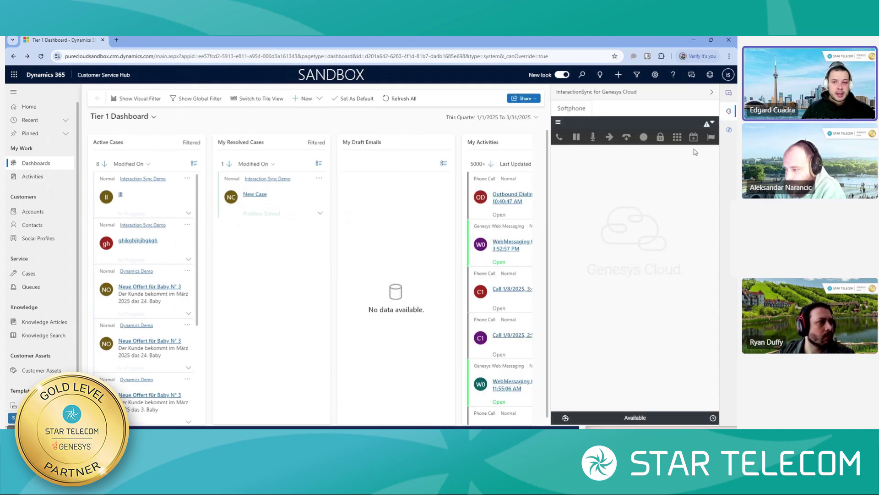
pyautogui.click(558, 122)
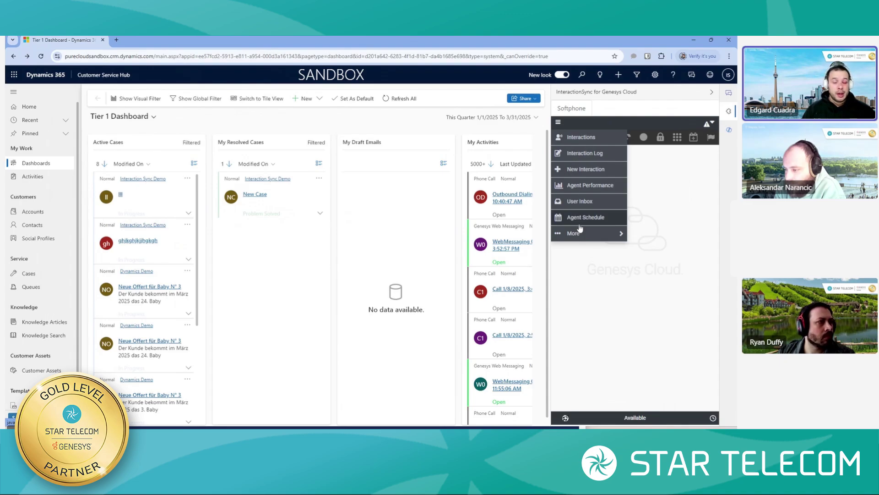
# Step: Browse the softphone's tool list and its More options, then close the menu
pyautogui.click(594, 138)
pyautogui.click(559, 122)
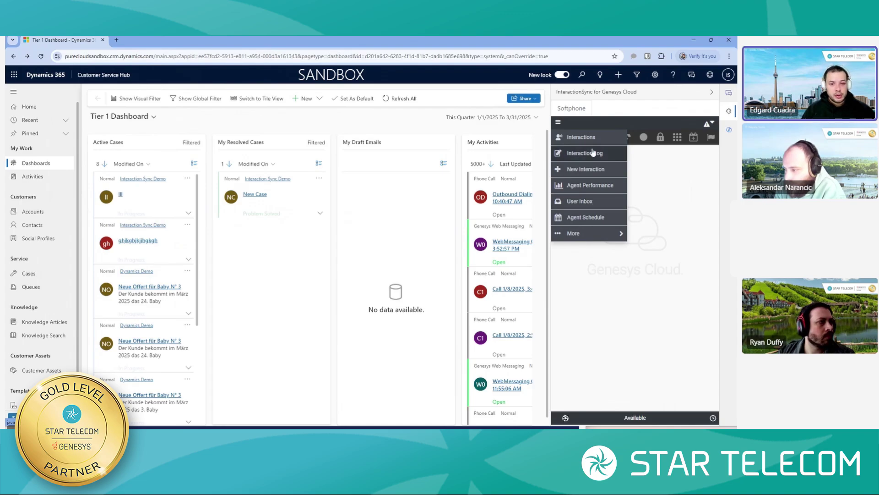
pyautogui.click(598, 235)
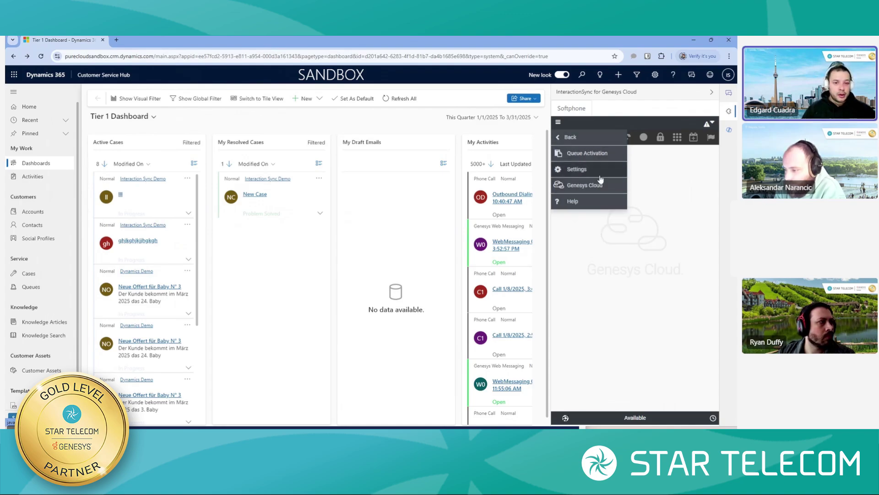
pyautogui.click(578, 141)
pyautogui.click(649, 210)
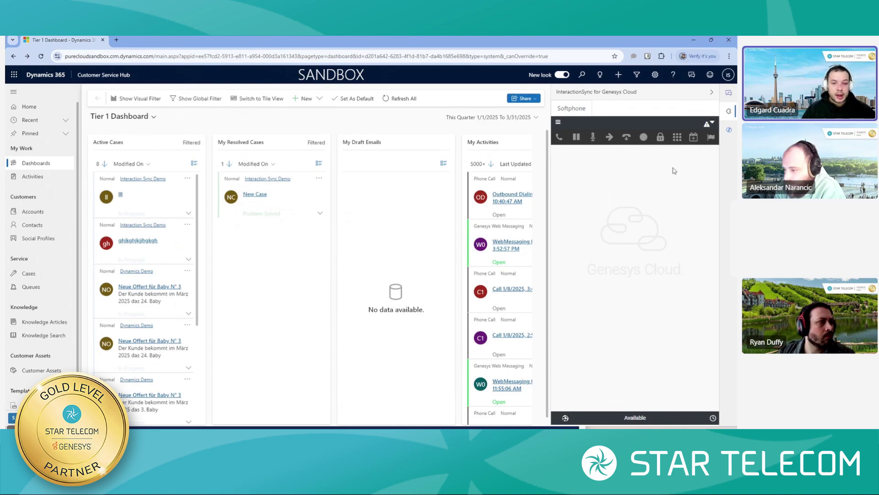
# Step: Set the agent's presence status to On Queue
pyautogui.click(711, 123)
pyautogui.scroll(-3, 681, 220)
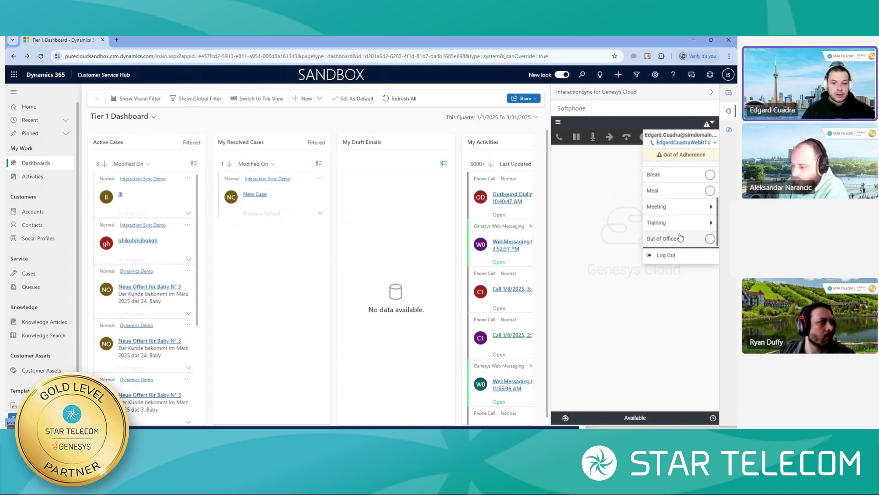
pyautogui.scroll(3, 679, 201)
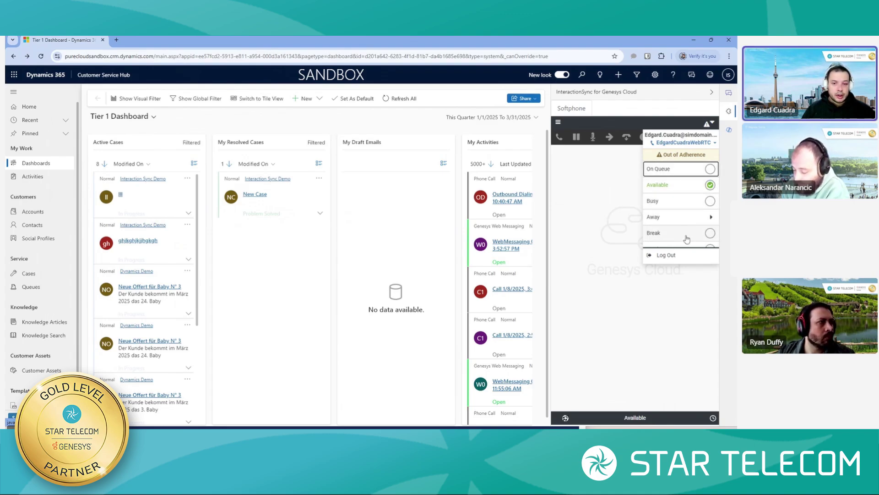
pyautogui.click(632, 192)
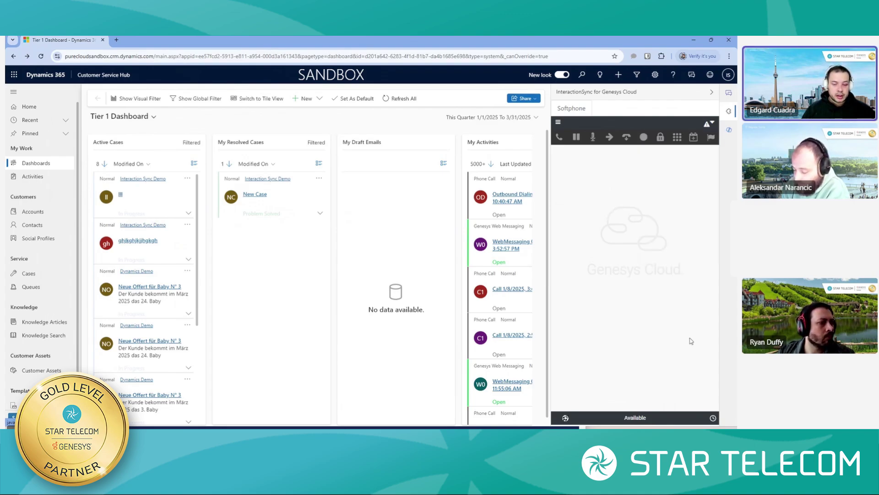
pyautogui.click(709, 123)
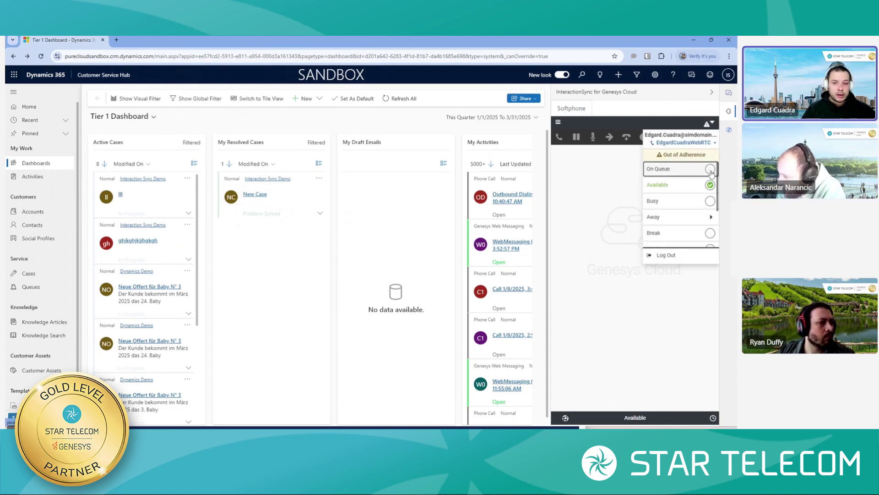
pyautogui.click(710, 169)
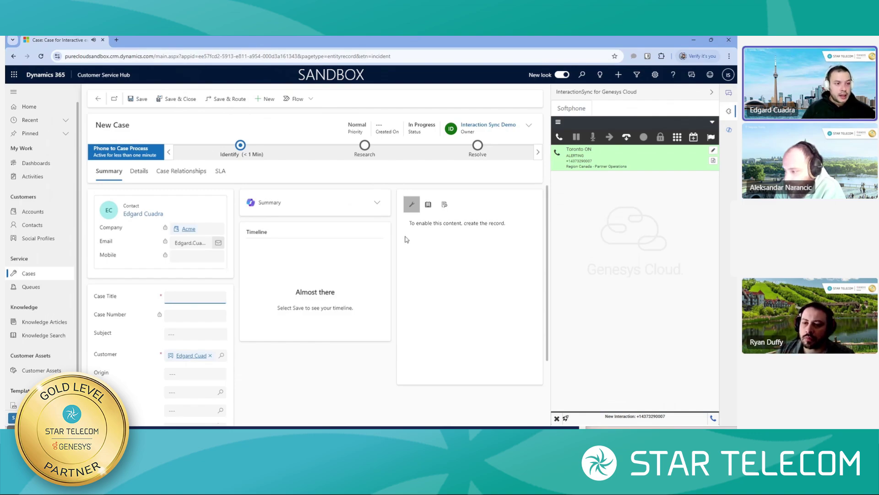
# Step: Pick up the alerting Toronto ON call in the softphone panel
pyautogui.click(560, 139)
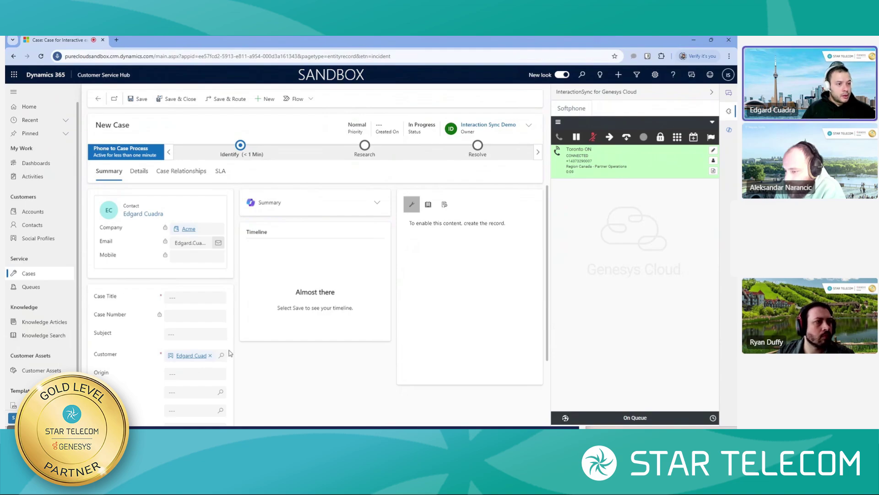
pyautogui.scroll(-1, 193, 348)
pyautogui.scroll(1, 192, 348)
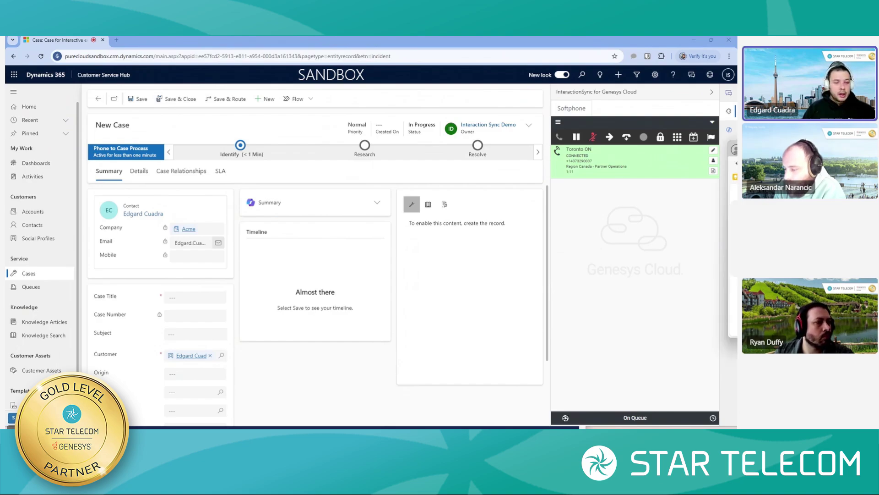
# Step: Maximize the Confluence draft and review its Dynamics IVR Press 1, 2 and 3 options
pyautogui.moveTo(733, 210); pyautogui.dragTo(319, 36)
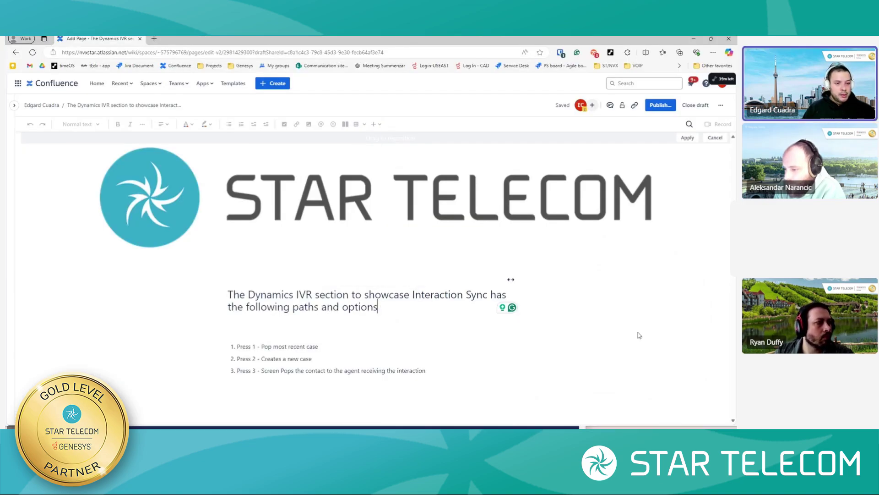
pyautogui.click(318, 348)
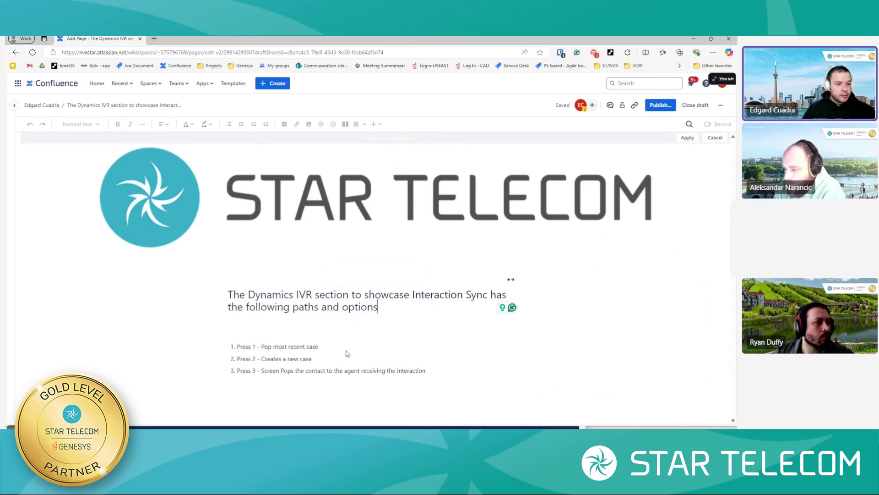
pyautogui.click(347, 351)
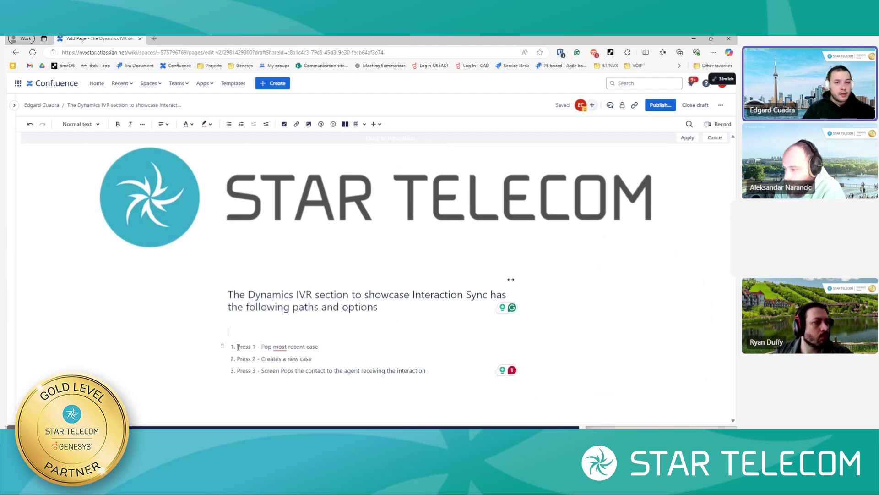
pyautogui.doubleClick(378, 44)
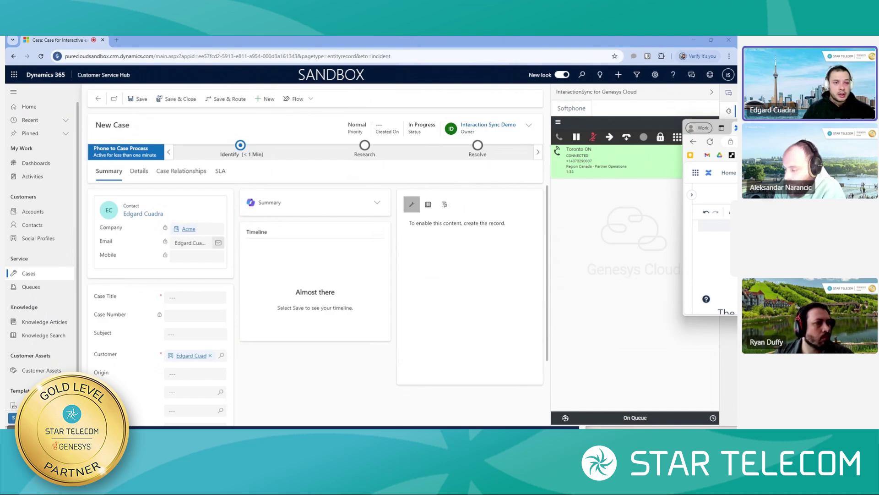
pyautogui.moveTo(714, 128); pyautogui.dragTo(170, 39)
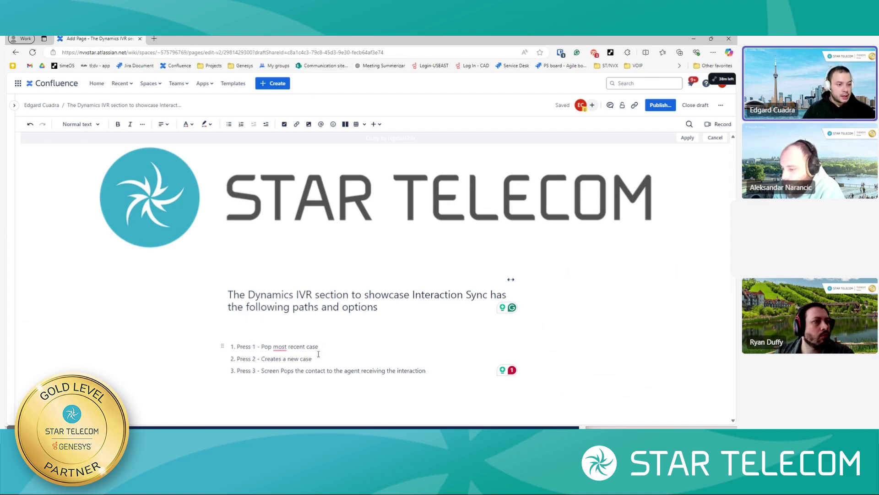
pyautogui.moveTo(313, 360); pyautogui.dragTo(287, 360)
pyautogui.click(355, 370)
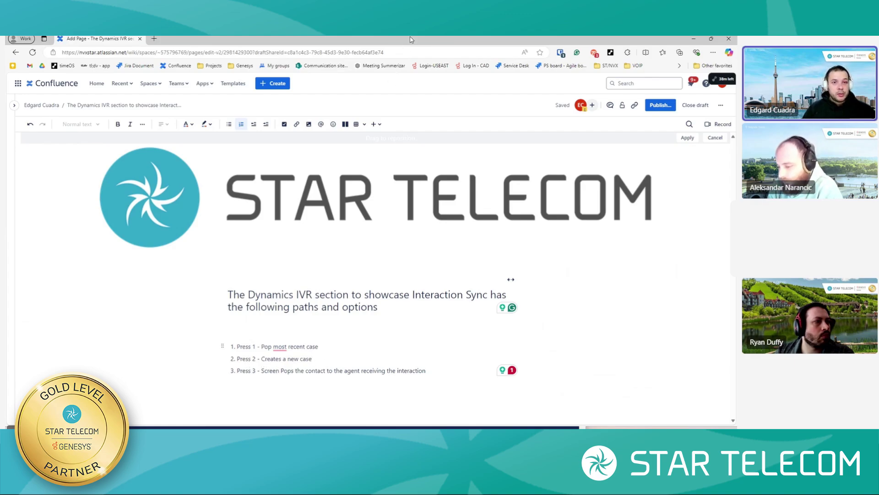
pyautogui.moveTo(393, 39)
pyautogui.mouseDown()
pyautogui.moveTo(418, 55)
pyautogui.moveTo(402, 73)
pyautogui.moveTo(373, 77)
pyautogui.moveTo(389, 37)
pyautogui.mouseUp()
# Step: Drag the Confluence window off the right side of the shared screen
pyautogui.moveTo(595, 40); pyautogui.dragTo(737, 78)
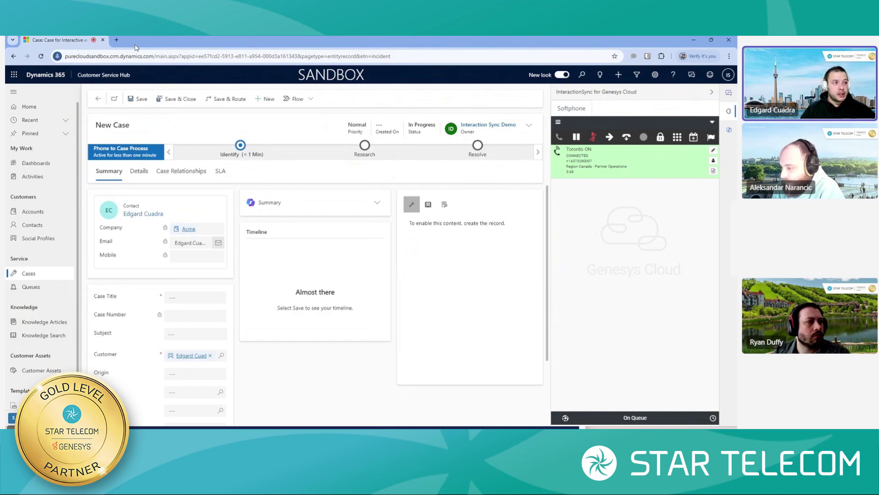
# Step: Open an empty new tab and switch between it and the 'Case: Case for Interactive' tab
pyautogui.click(116, 40)
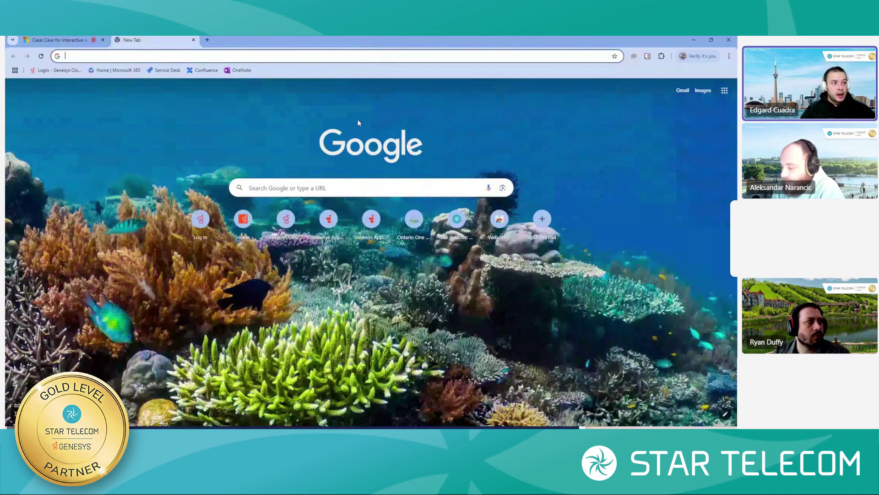
pyautogui.click(57, 40)
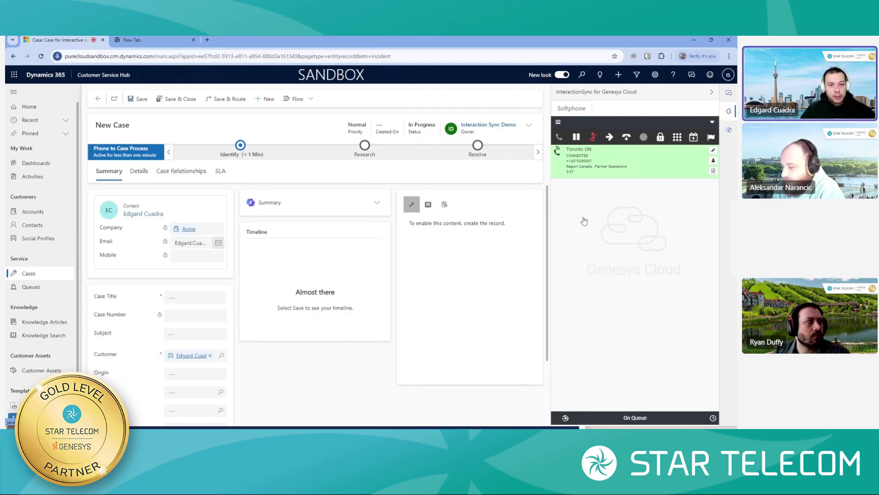
pyautogui.click(151, 40)
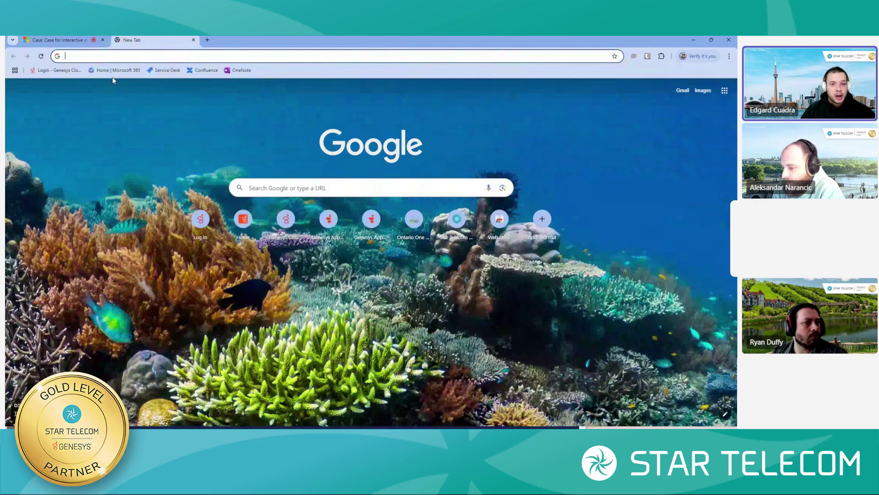
pyautogui.click(60, 40)
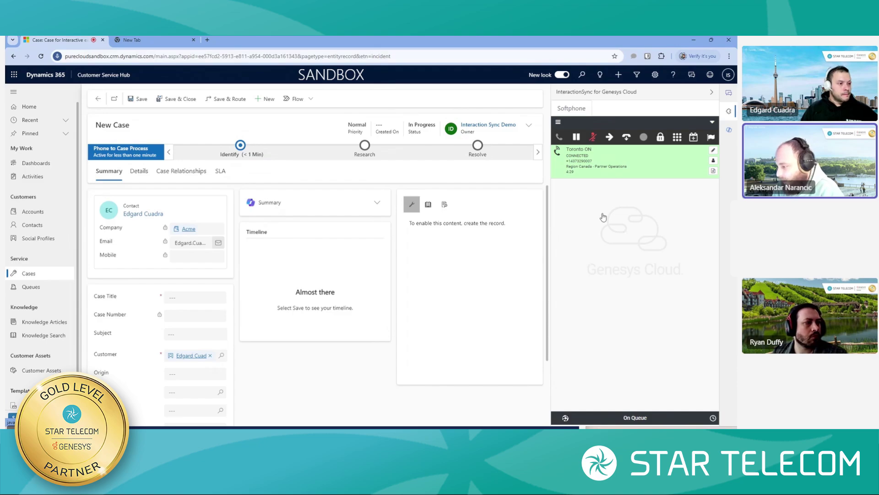
pyautogui.scroll(-2, 397, 250)
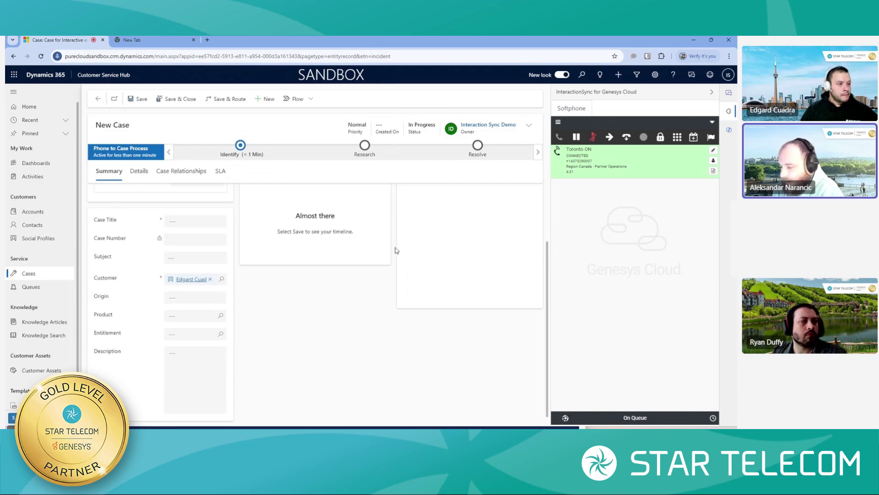
pyautogui.scroll(2, 395, 248)
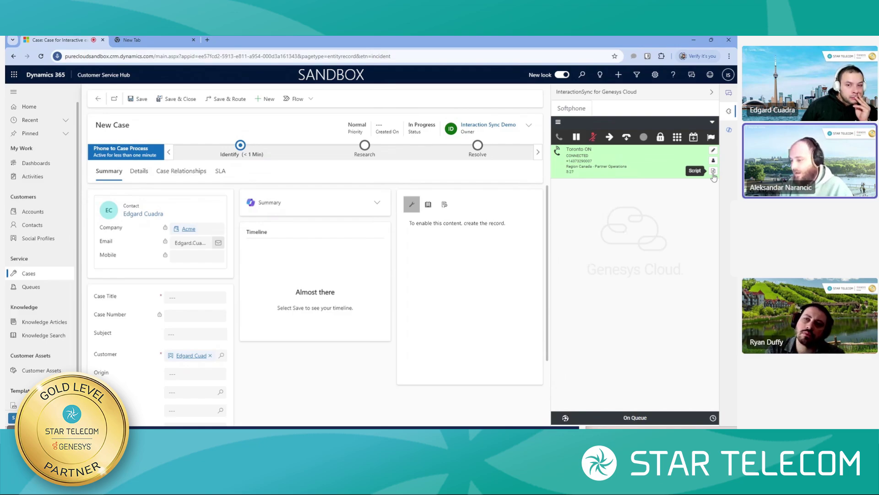
# Step: Open the call's script window over the case form and scroll through its interaction details
pyautogui.click(713, 174)
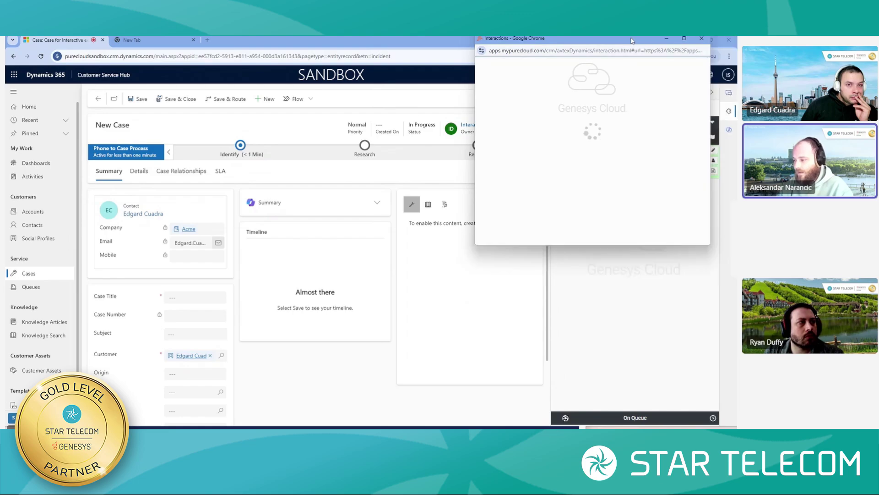
pyautogui.moveTo(596, 173); pyautogui.dragTo(555, 197)
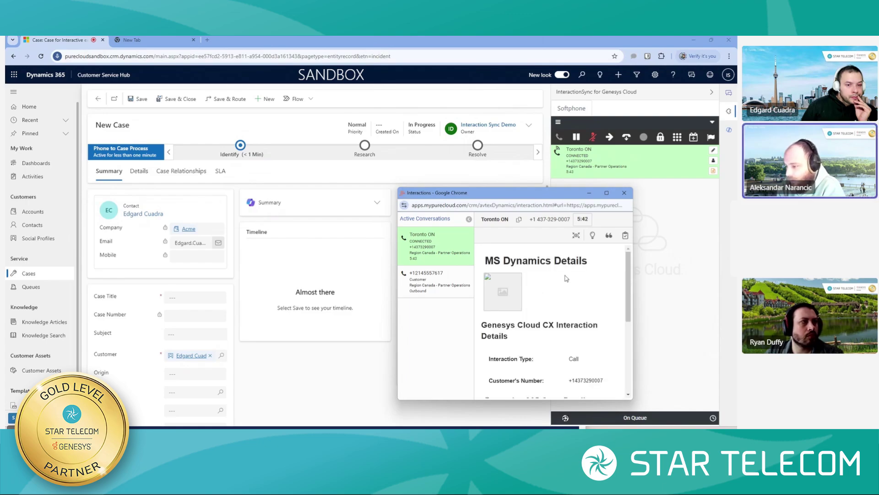
pyautogui.scroll(-2, 566, 278)
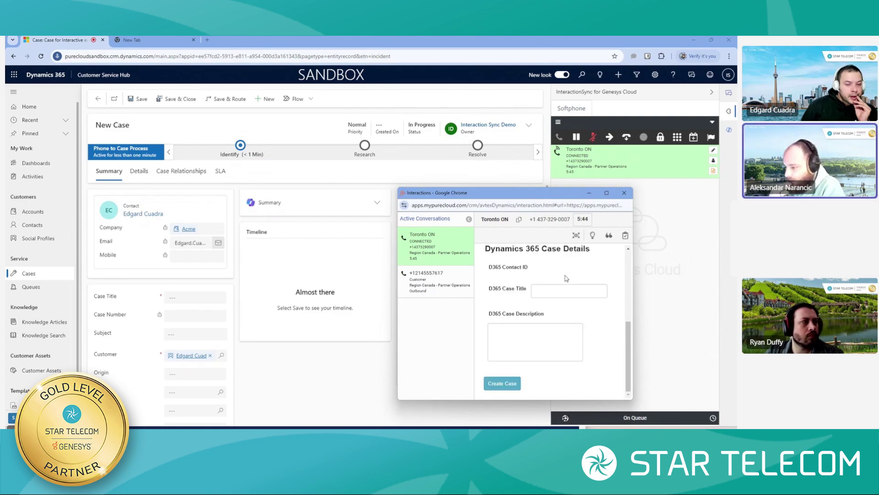
pyautogui.scroll(1, 566, 278)
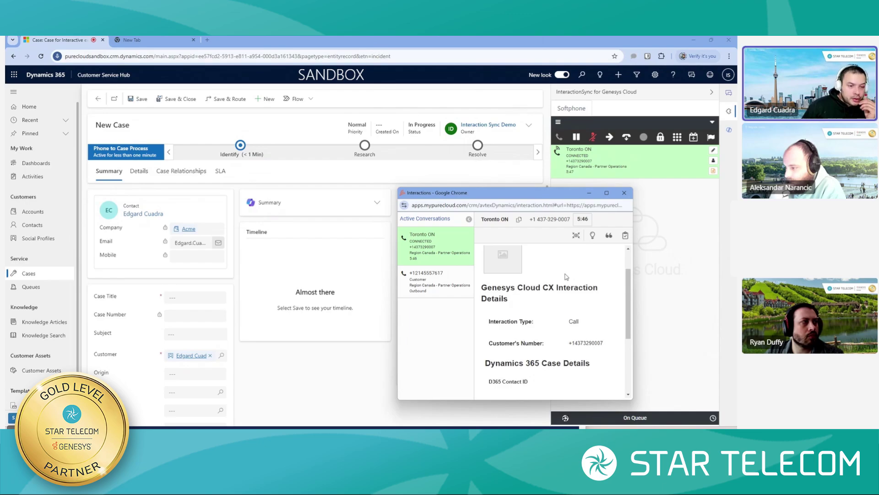
pyautogui.scroll(1, 551, 308)
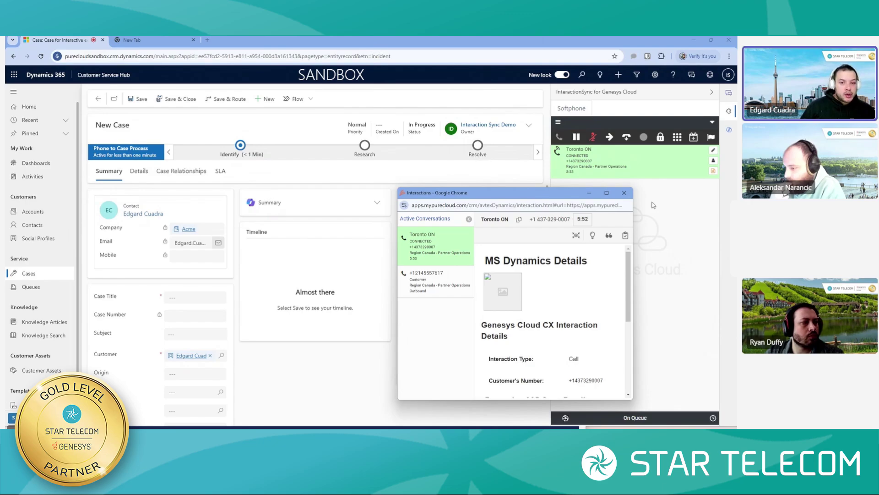
pyautogui.scroll(-2, 554, 303)
pyautogui.scroll(-1, 540, 305)
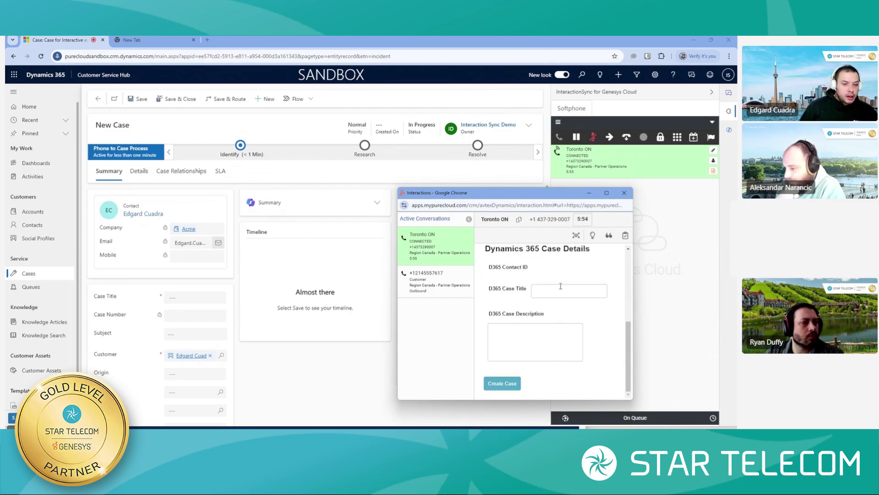
pyautogui.scroll(4, 545, 302)
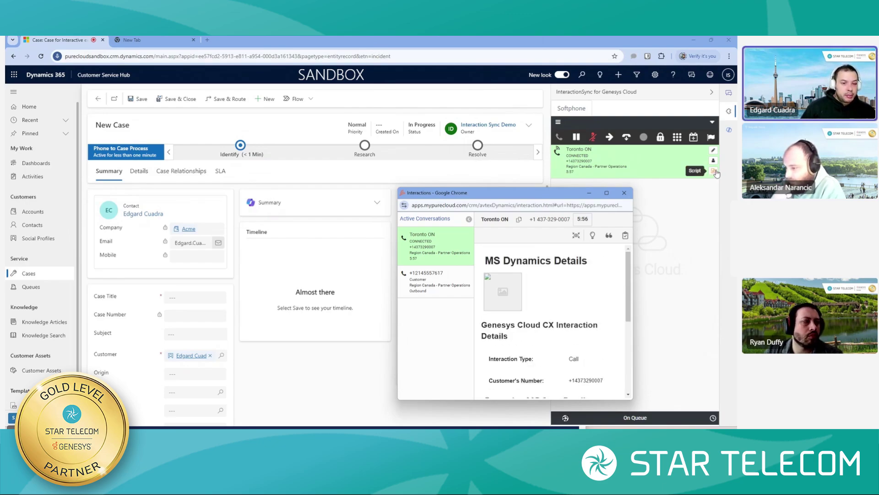
pyautogui.scroll(-3, 570, 291)
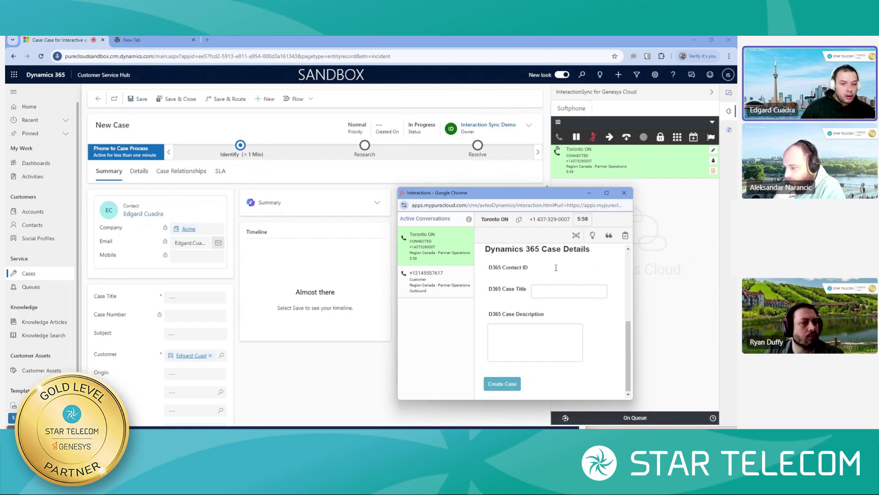
# Step: Check the empty Case Title and Description fields, then bring the case page forward
pyautogui.click(560, 290)
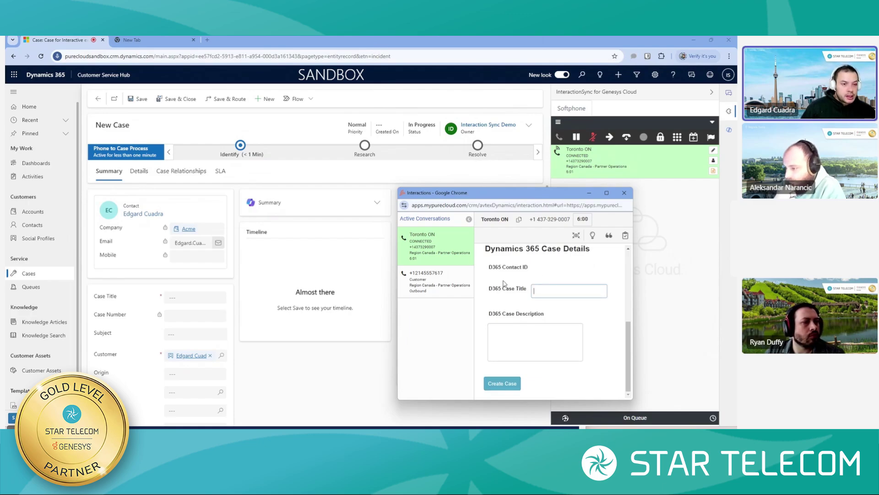
pyautogui.click(537, 338)
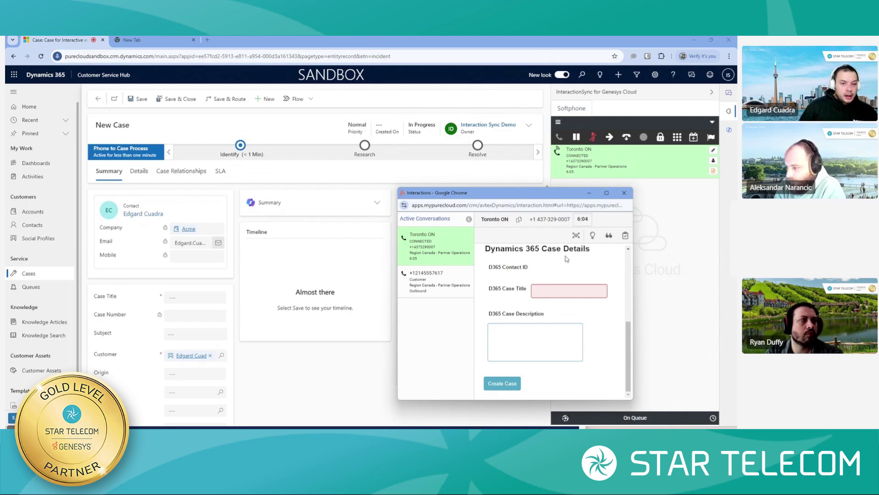
pyautogui.click(457, 173)
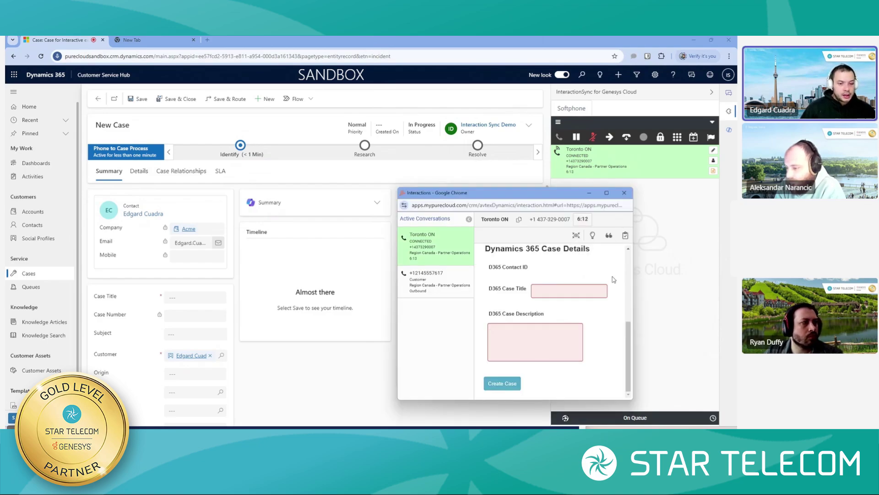
# Step: Close the script window and look over the case's Details and Summary fields
pyautogui.click(624, 192)
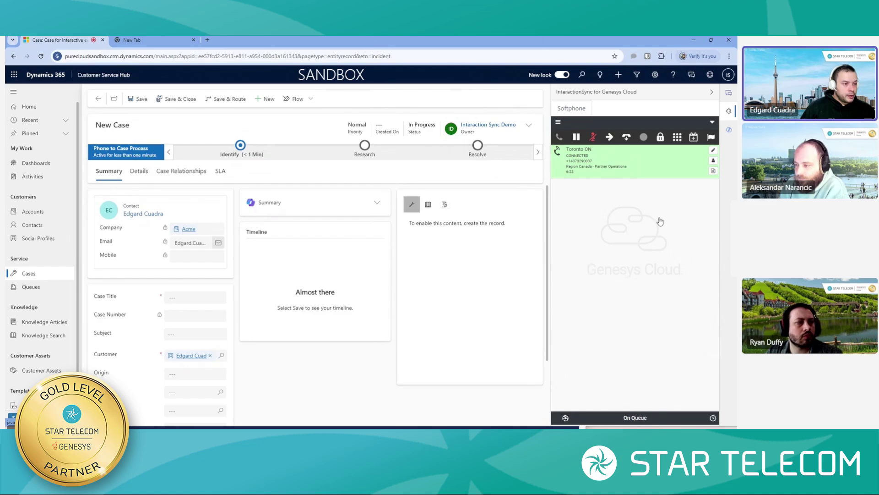
pyautogui.click(140, 172)
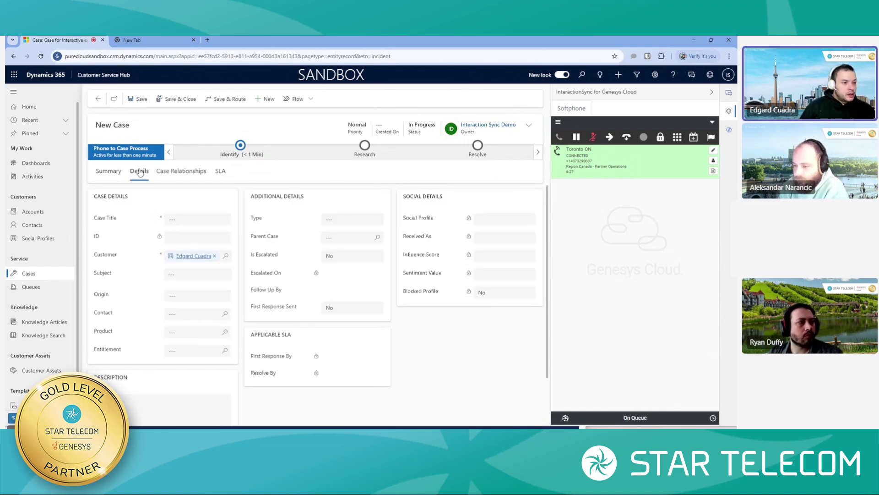
pyautogui.scroll(-1, 322, 207)
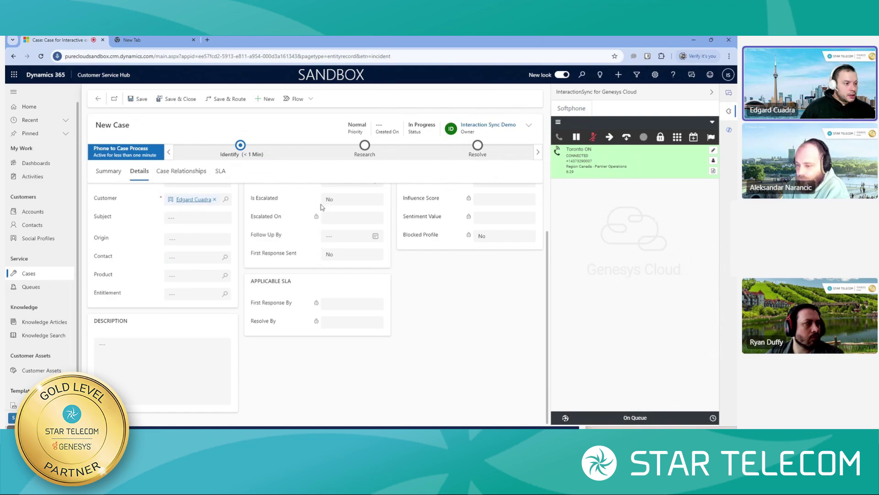
pyautogui.scroll(1, 317, 204)
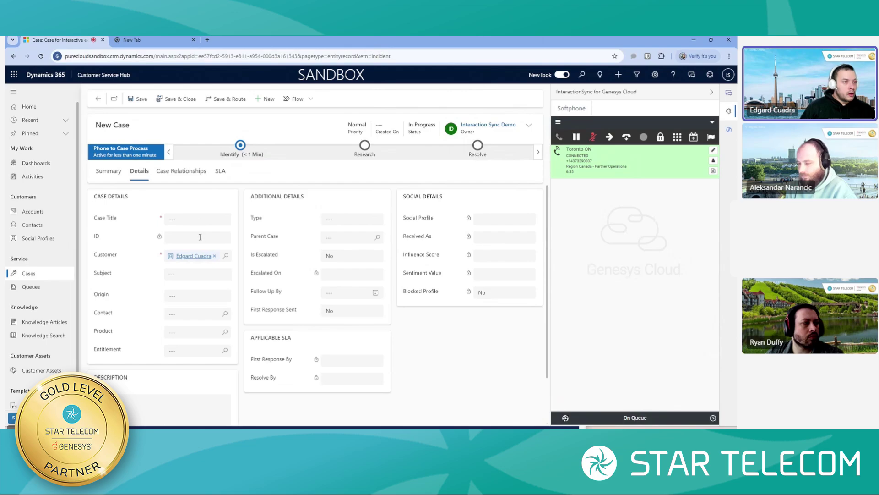
pyautogui.click(115, 174)
pyautogui.scroll(-2, 274, 245)
pyautogui.scroll(1, 273, 244)
pyautogui.scroll(-2, 272, 243)
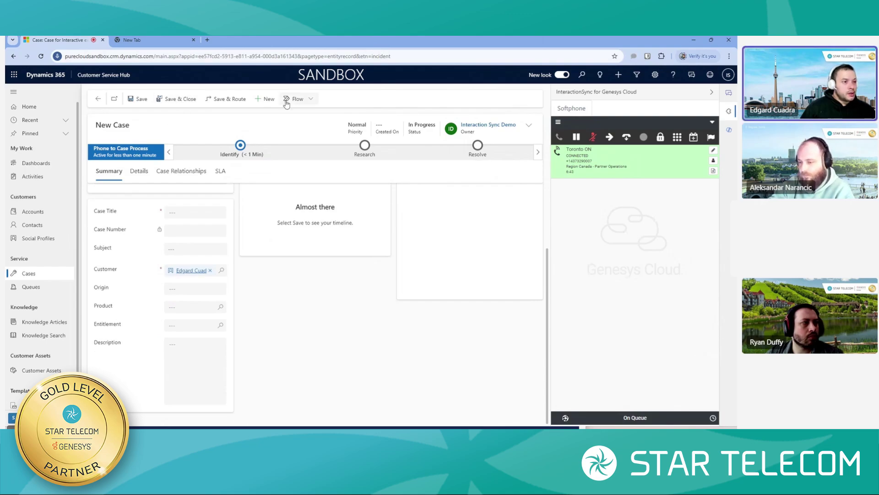
# Step: Title the case 'demo prep', save it, and start a new case showing its Details
pyautogui.click(143, 101)
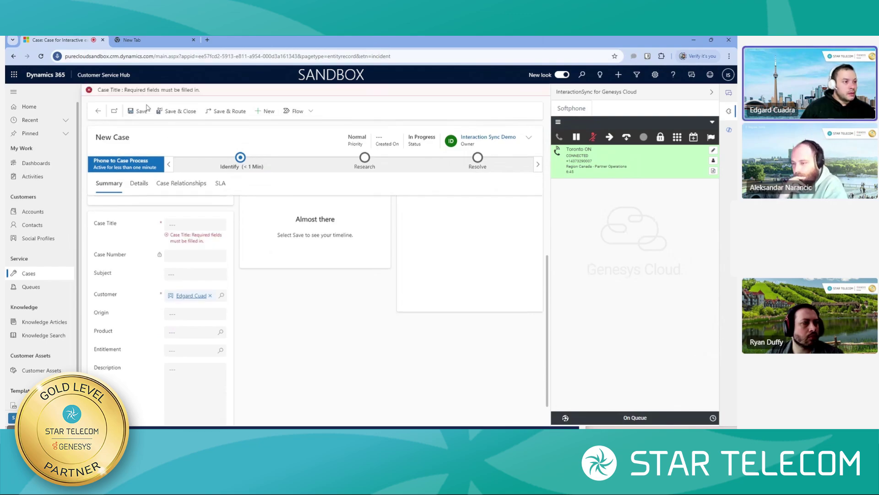
pyautogui.click(195, 225)
pyautogui.click(212, 257)
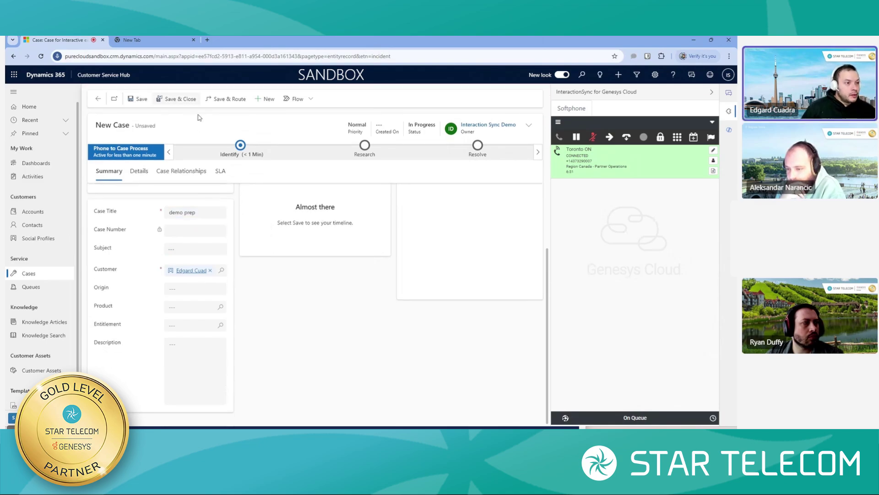
pyautogui.click(265, 99)
pyautogui.click(365, 272)
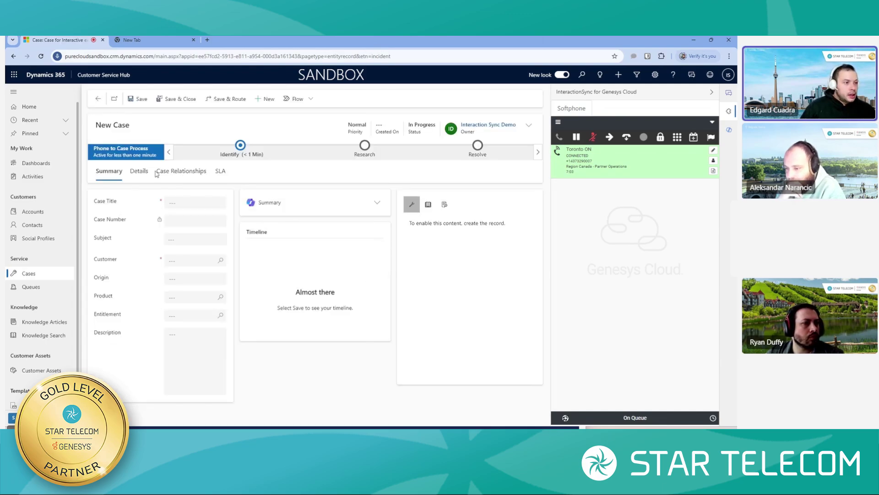
pyautogui.click(139, 171)
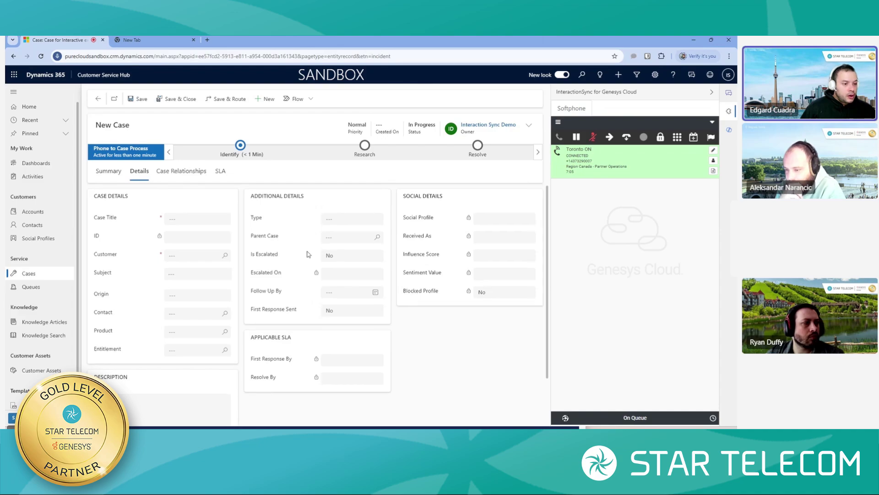
pyautogui.scroll(-1, 309, 255)
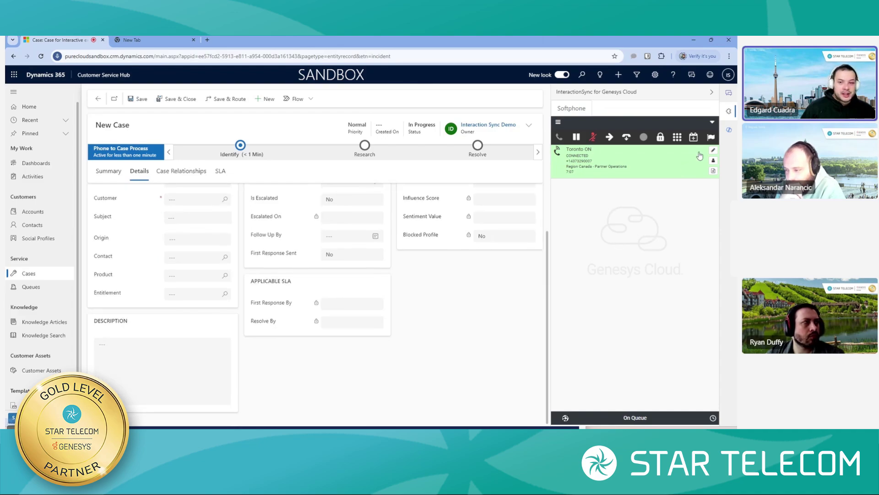
# Step: Set both the call's Name and Related To links to None in its wrap-up details
pyautogui.click(681, 153)
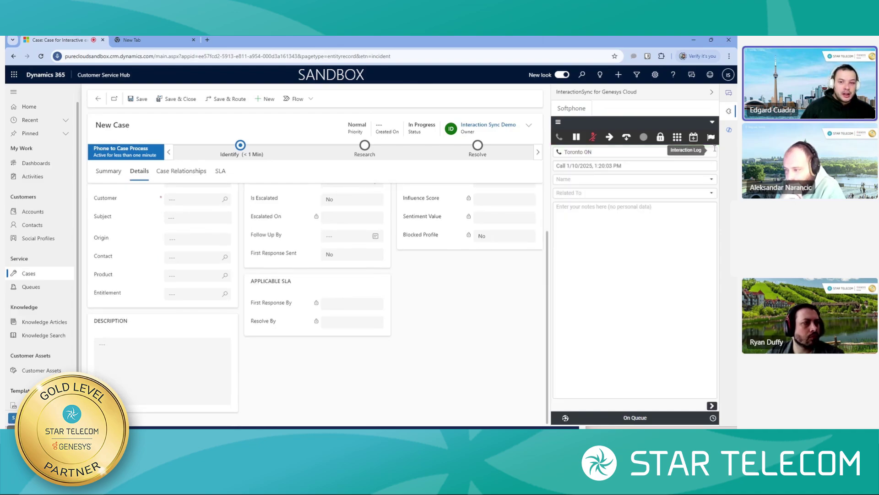
pyautogui.click(626, 180)
pyautogui.click(589, 193)
pyautogui.click(589, 194)
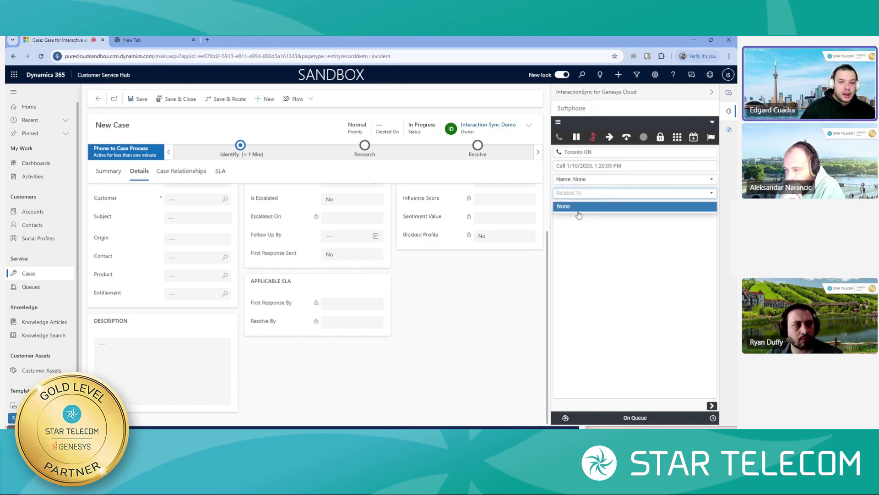
pyautogui.click(578, 208)
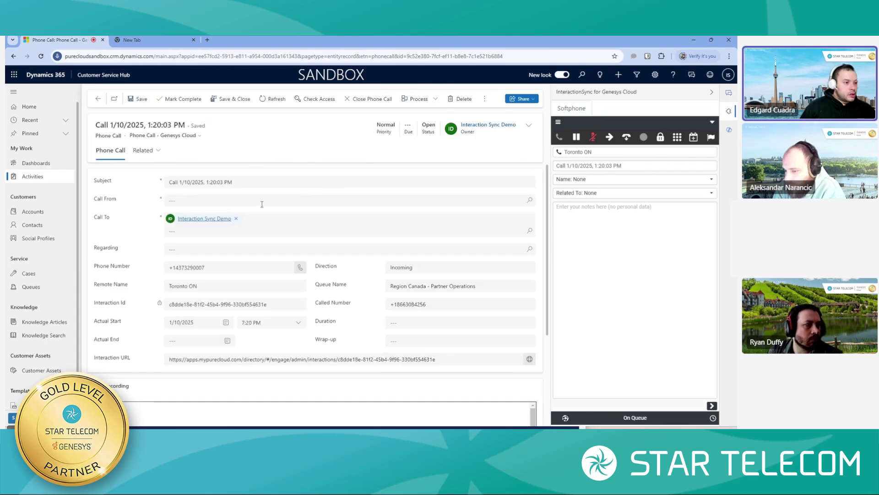
pyautogui.scroll(-1, 315, 199)
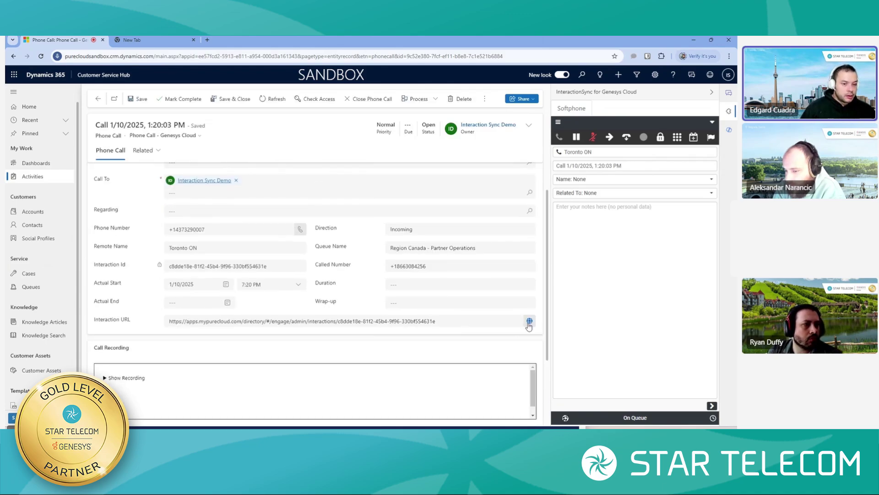
pyautogui.click(456, 321)
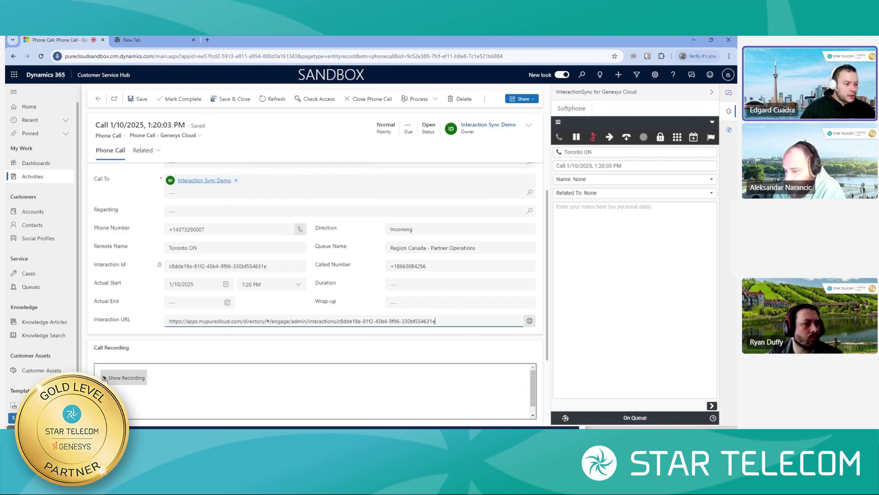
pyautogui.click(105, 378)
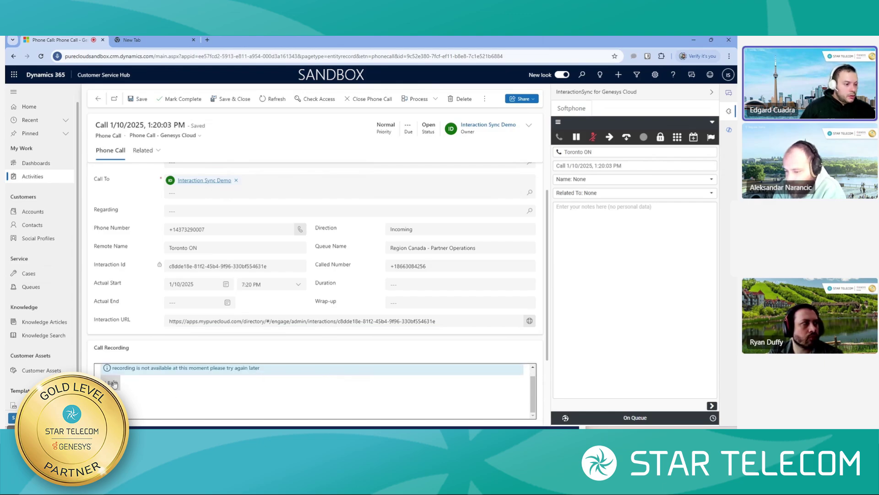
pyautogui.click(114, 384)
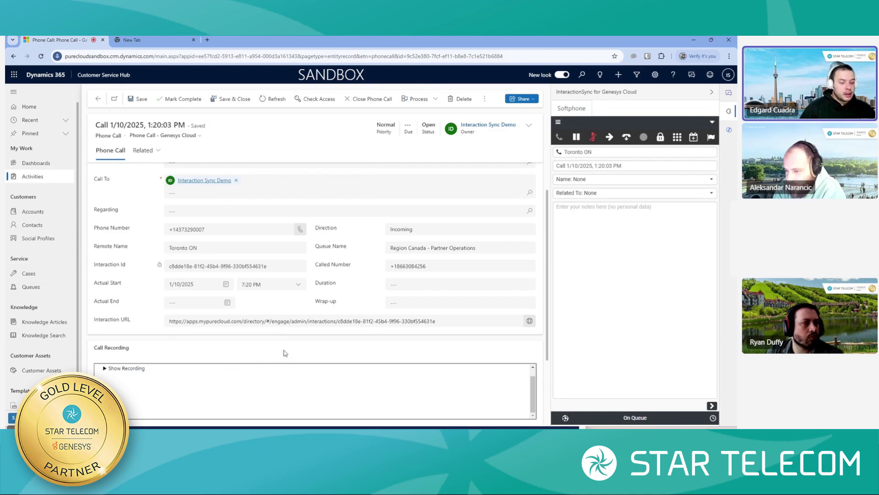
pyautogui.scroll(1, 285, 353)
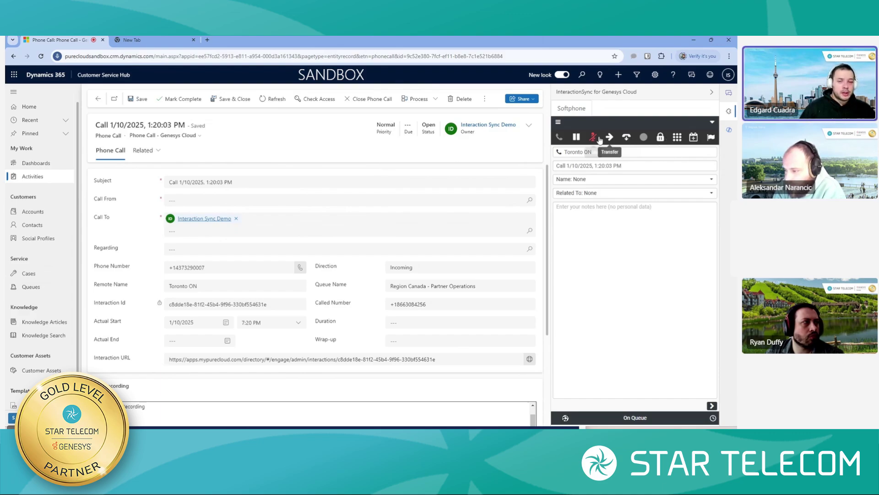
# Step: Open the transfer options for the Toronto ON call, then close them without transferring
pyautogui.click(610, 137)
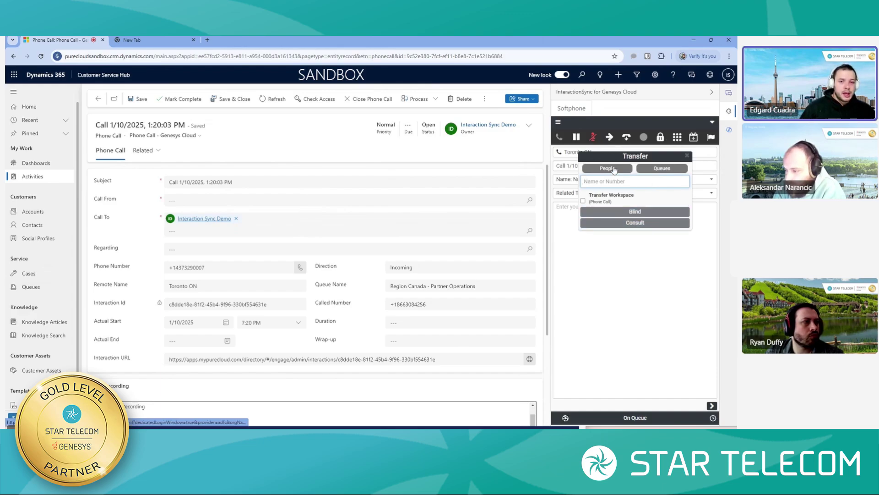
pyautogui.click(631, 183)
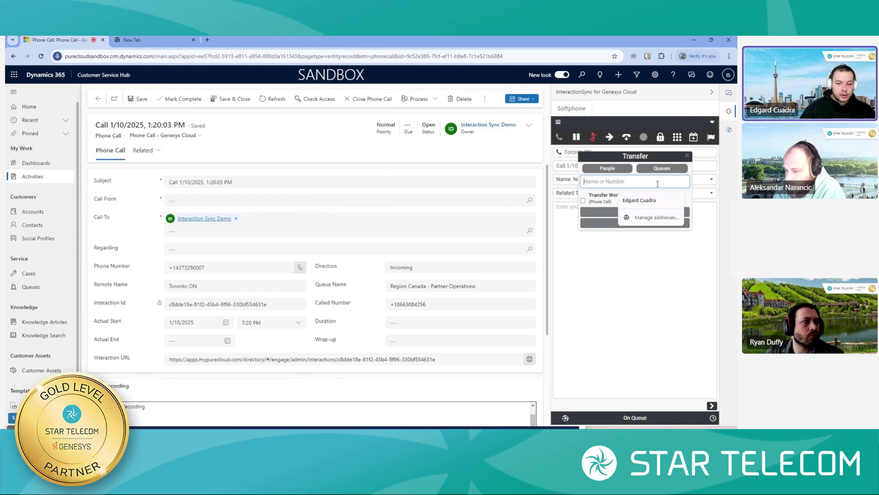
pyautogui.click(687, 156)
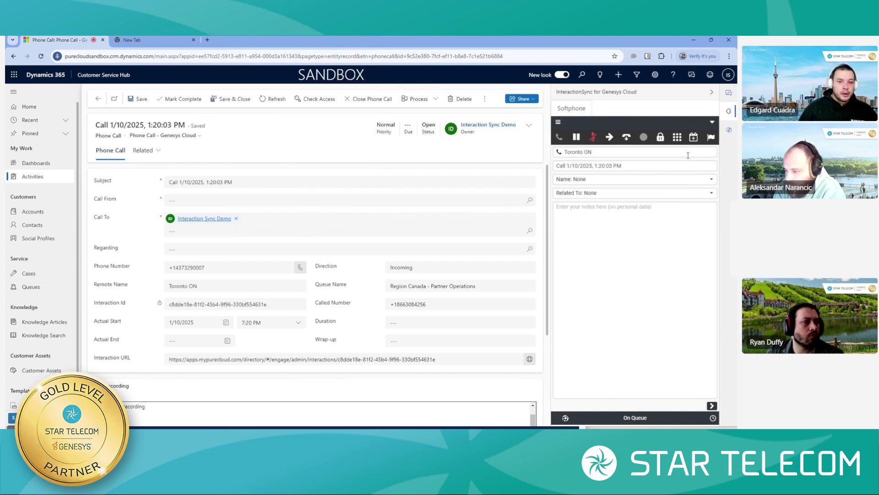
# Step: Disconnect the Toronto ON call and finish its wrap-up with the New Order code
pyautogui.click(627, 139)
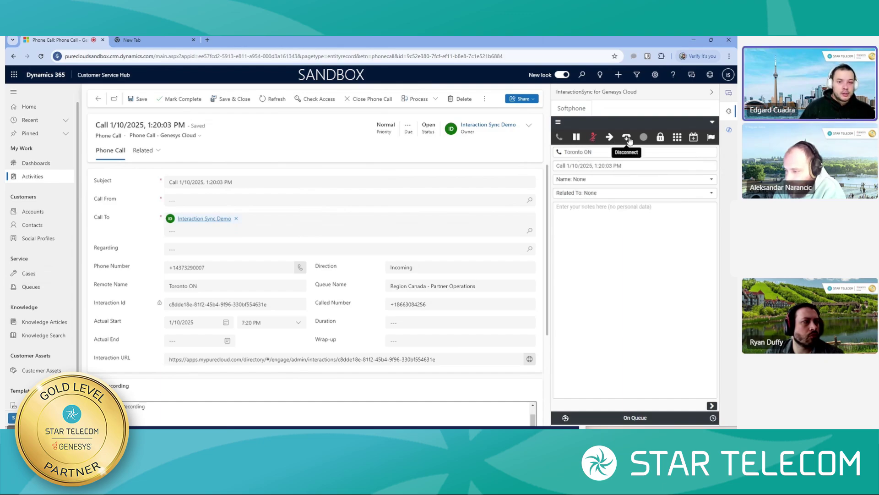
pyautogui.click(639, 187)
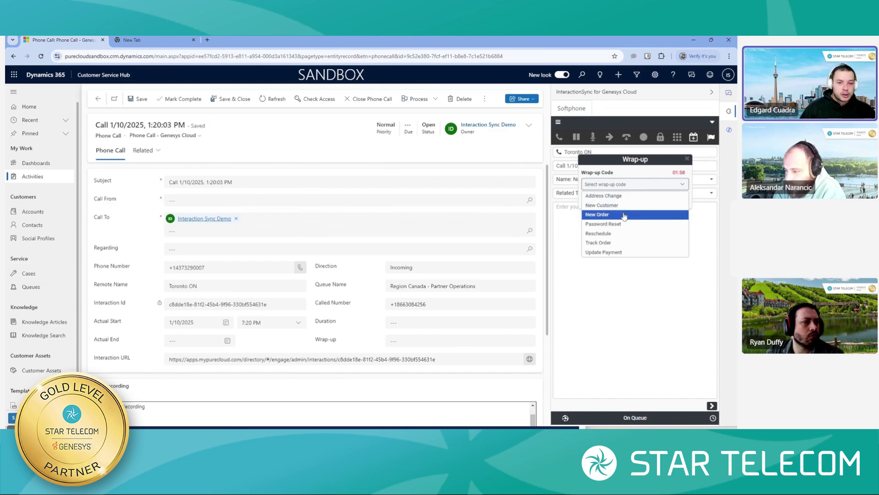
pyautogui.click(623, 216)
pyautogui.click(677, 201)
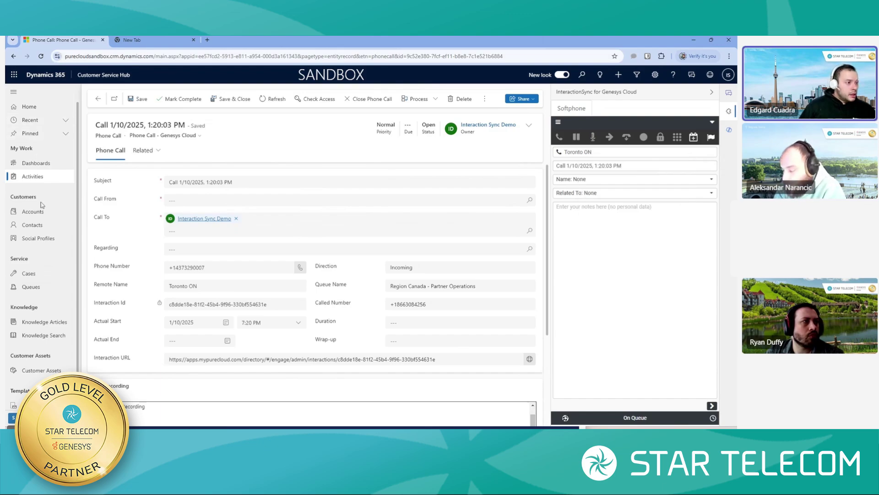
# Step: Go to Active Contacts, filter by keyword 437329, then clear the filter
pyautogui.click(33, 225)
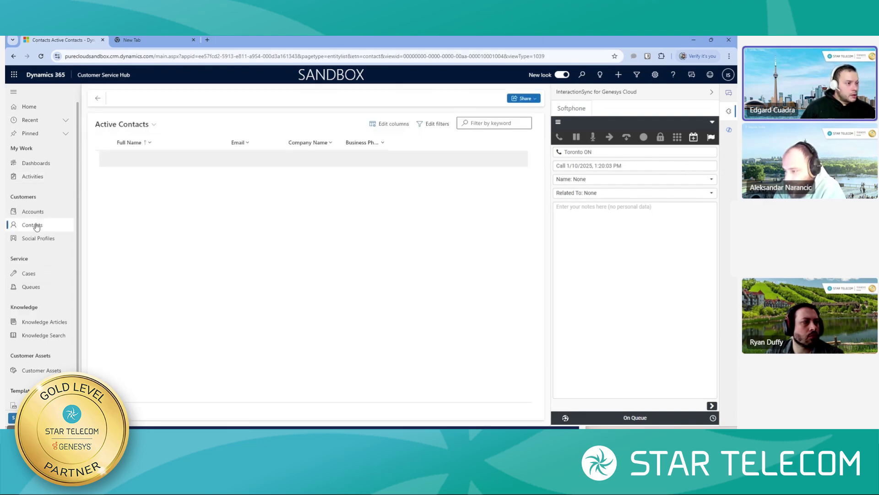
pyautogui.scroll(-5, 215, 252)
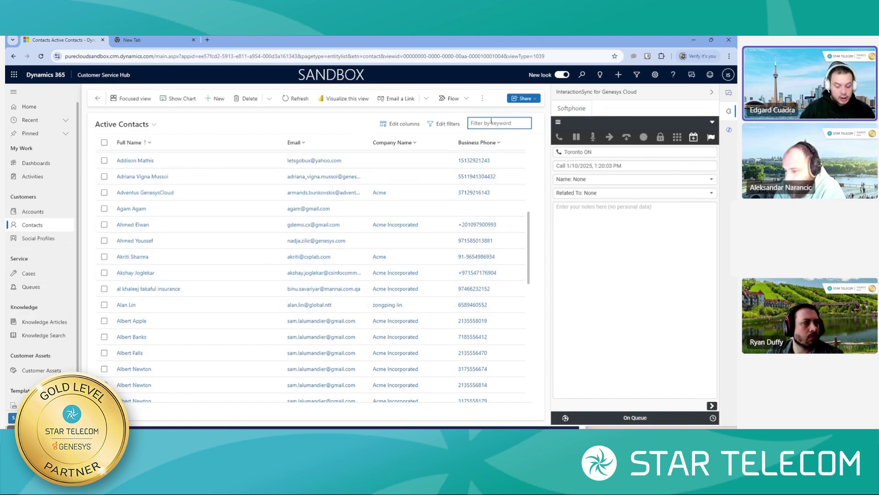
pyautogui.write('437')
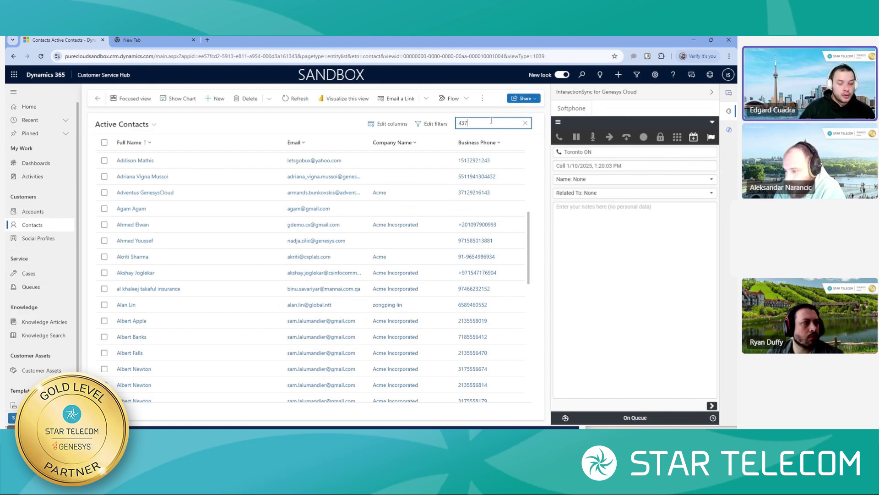
pyautogui.write('329')
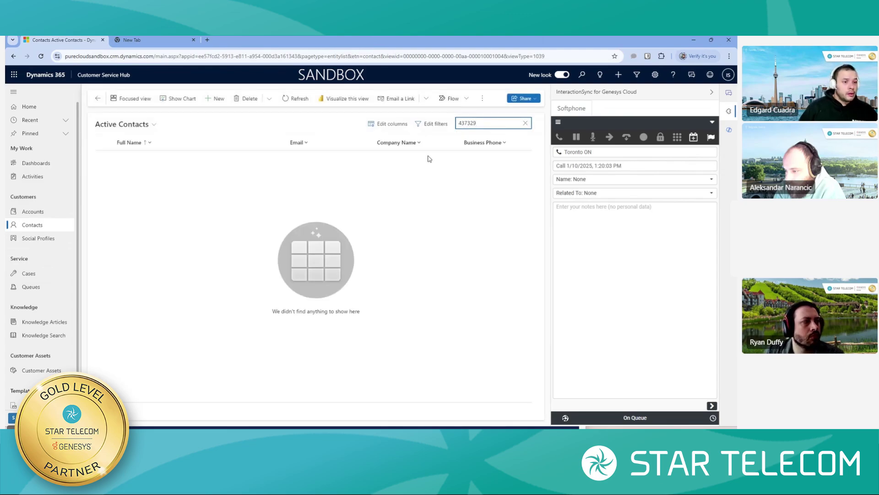
pyautogui.click(525, 123)
pyautogui.scroll(-3, 393, 179)
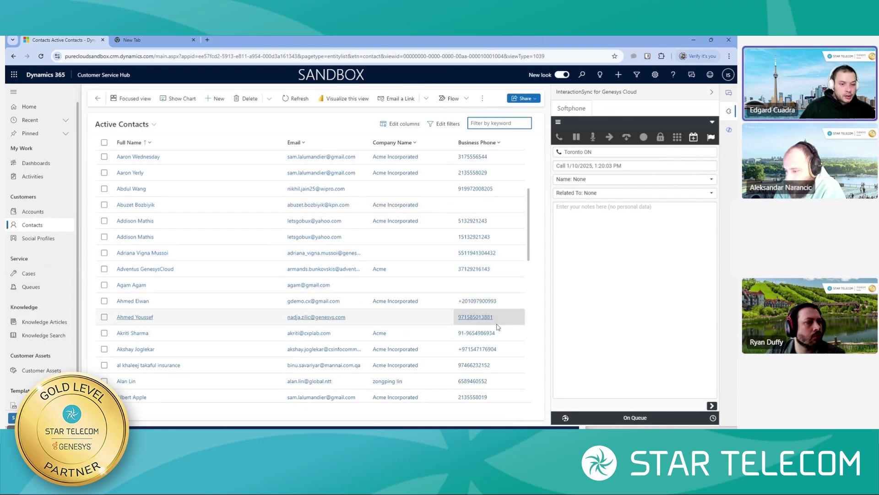
# Step: Dial the Adventus GenesysCloud business phone and cancel the browser's Open Phone Link prompt
pyautogui.click(461, 271)
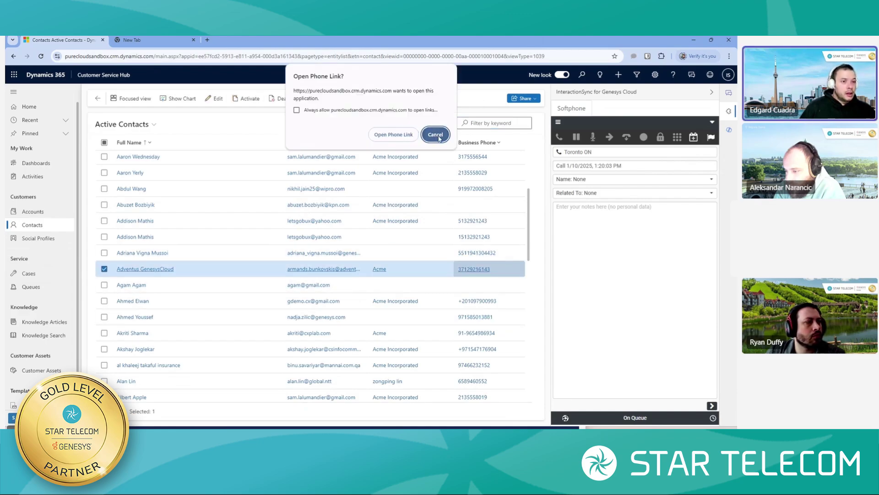
pyautogui.click(394, 135)
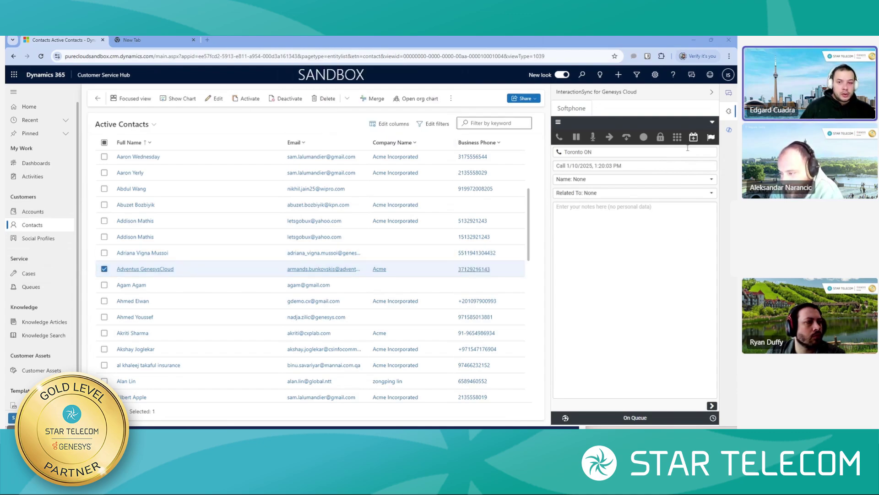
pyautogui.click(559, 122)
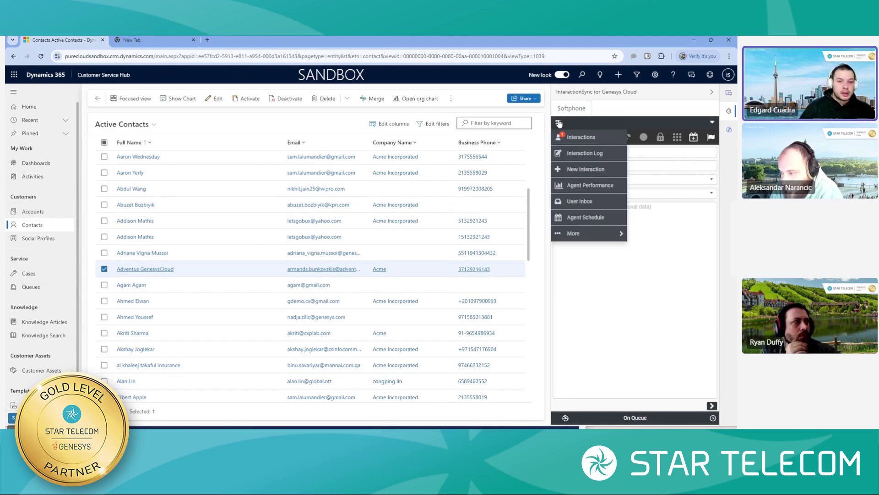
pyautogui.click(559, 123)
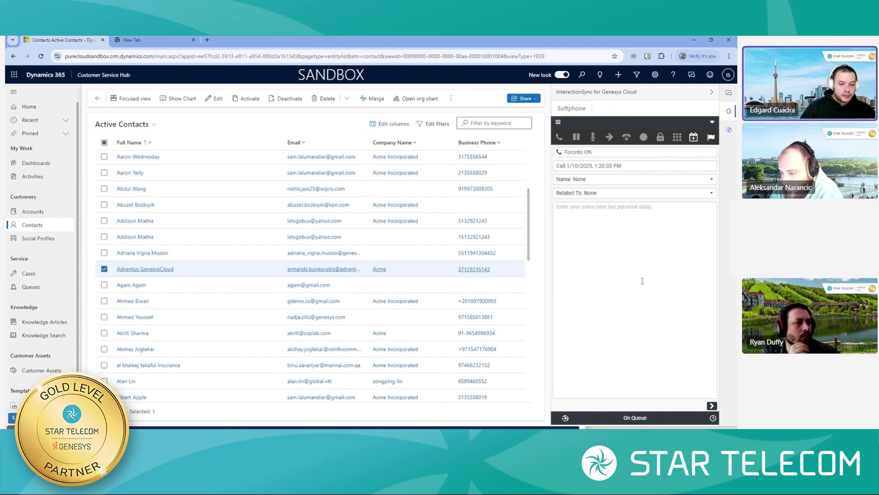
# Step: Reload Contacts with F5 and re-show the Genesys Cloud pane, idle and On Queue
pyautogui.press('F5')
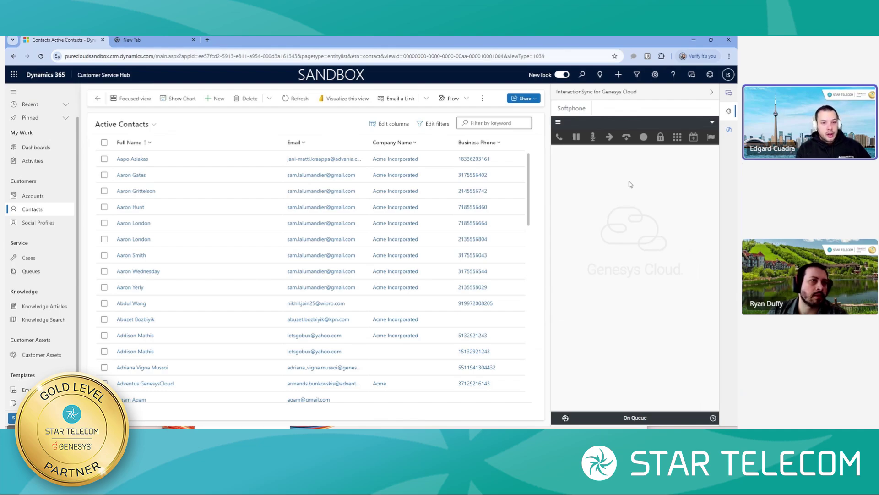
pyautogui.click(729, 111)
pyautogui.click(729, 111)
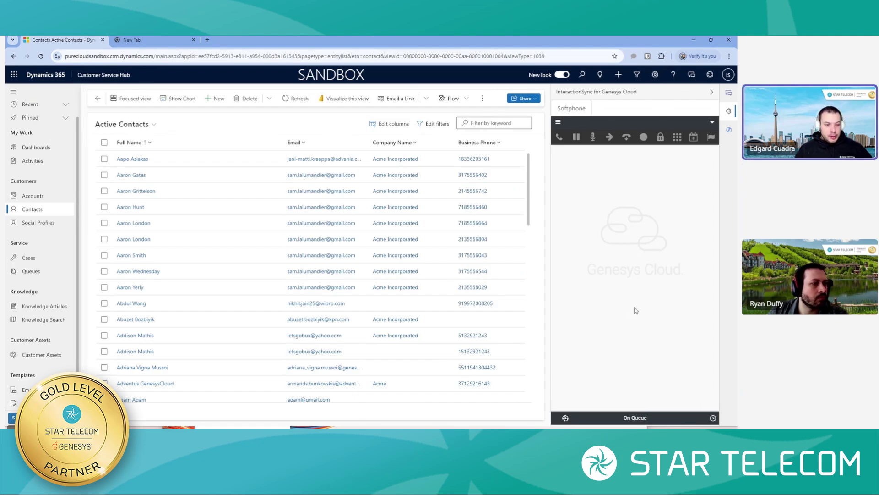